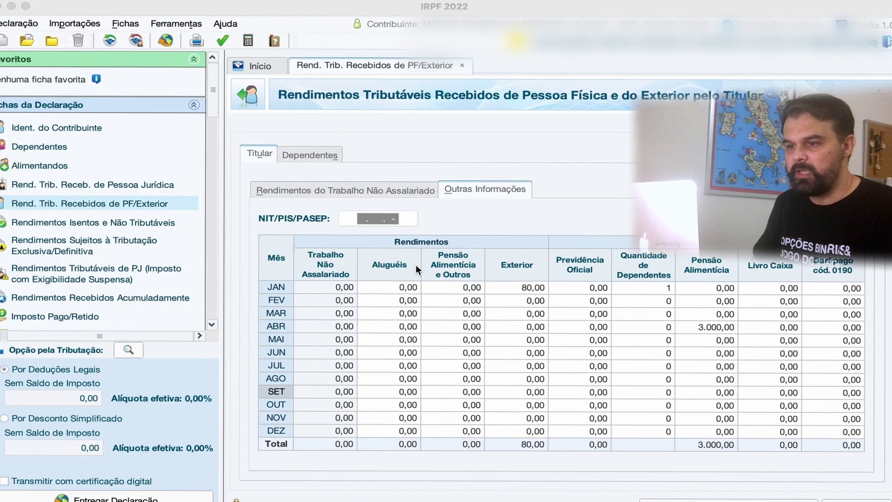
Switch to Safari and examine the Ganhos de Capital 2021 and 2022 downloads, highlighting each program year and its matching declaration year
key(super+Tab)
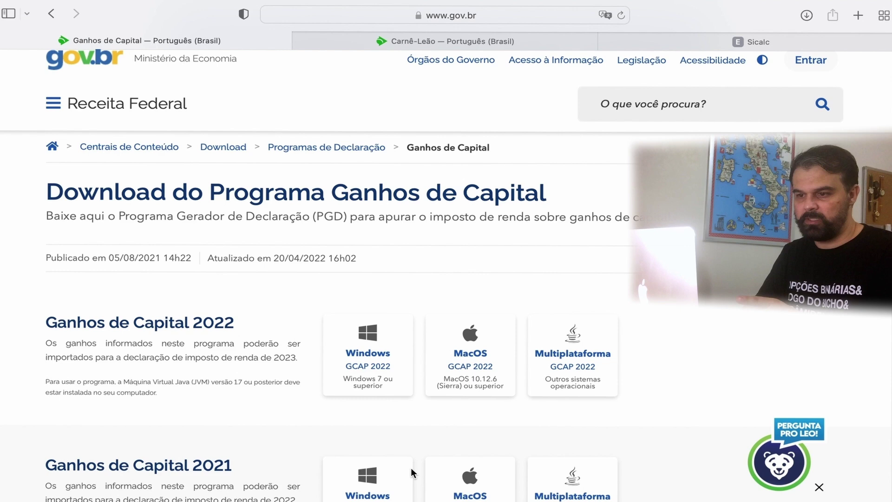
scroll(271, 453, down, 2)
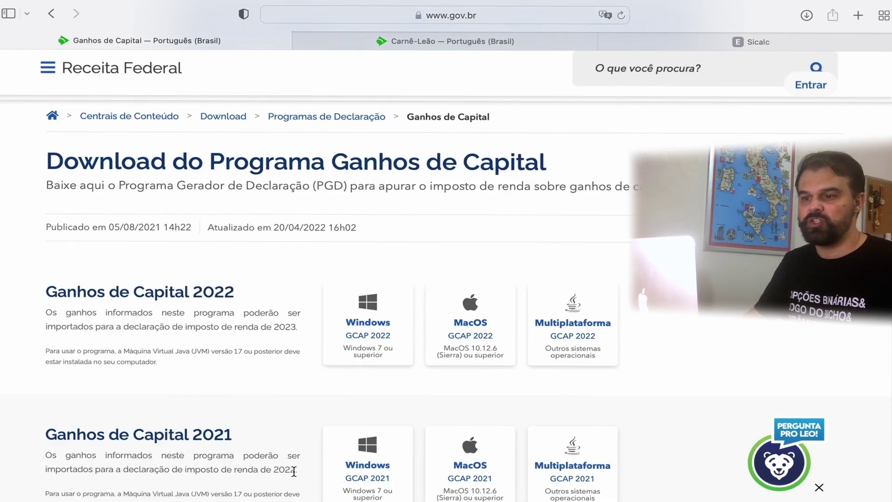
drag(297, 470, 270, 470)
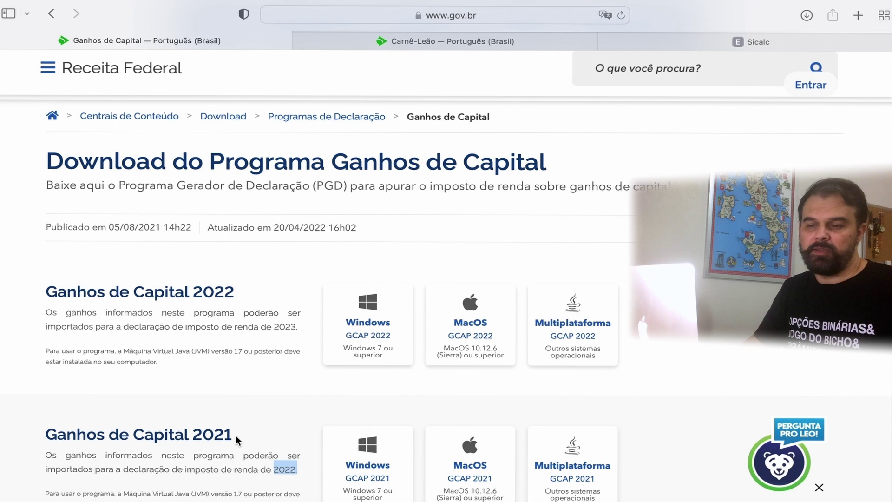
drag(233, 434, 188, 434)
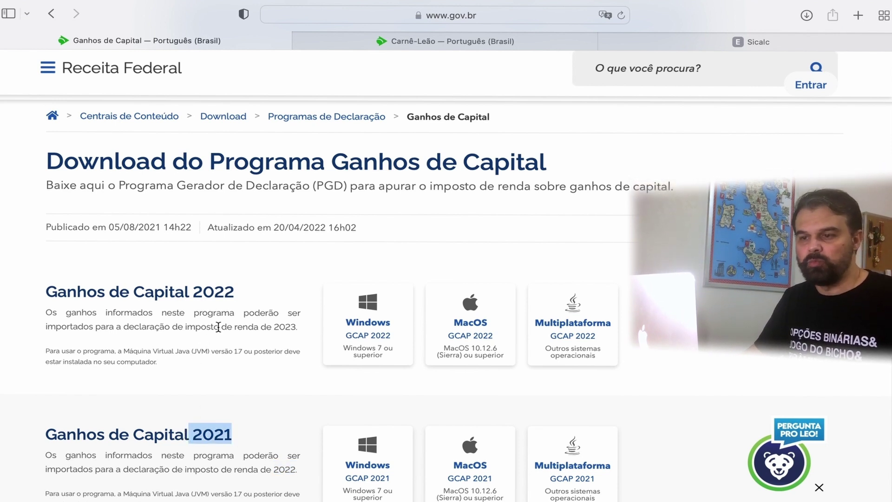
drag(205, 286, 233, 290)
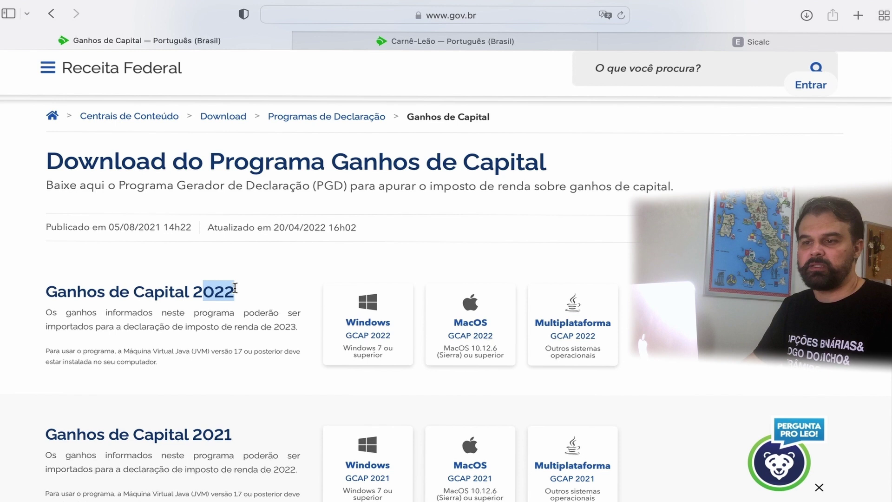
drag(299, 326, 275, 328)
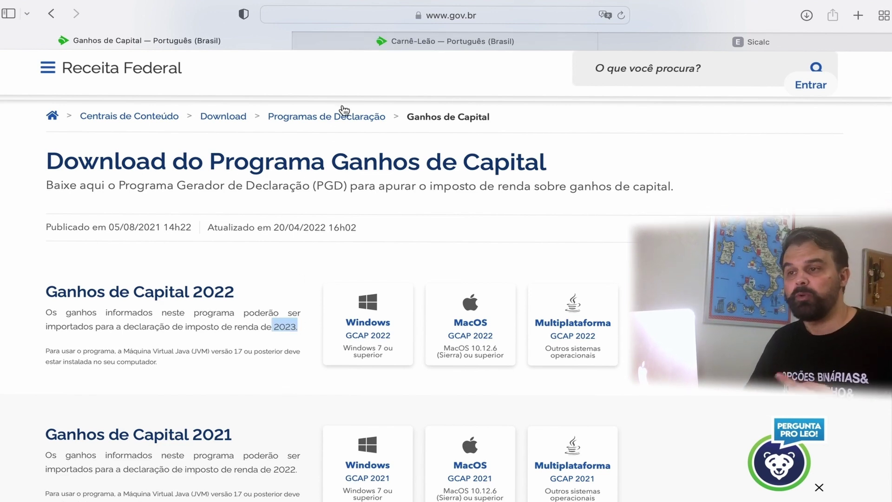
Review the Carnê-Leão download page, from the yearly program versions back to the notice about online calculation in e-CAC
click(409, 43)
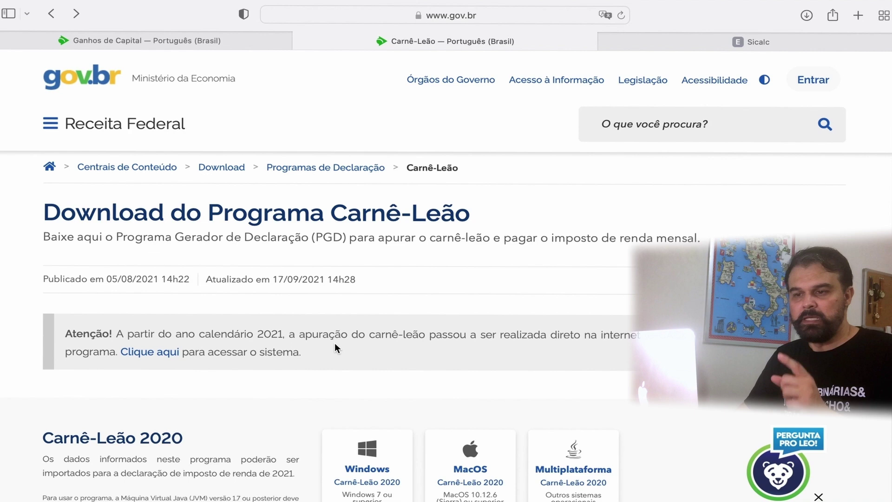
scroll(325, 349, down, 2)
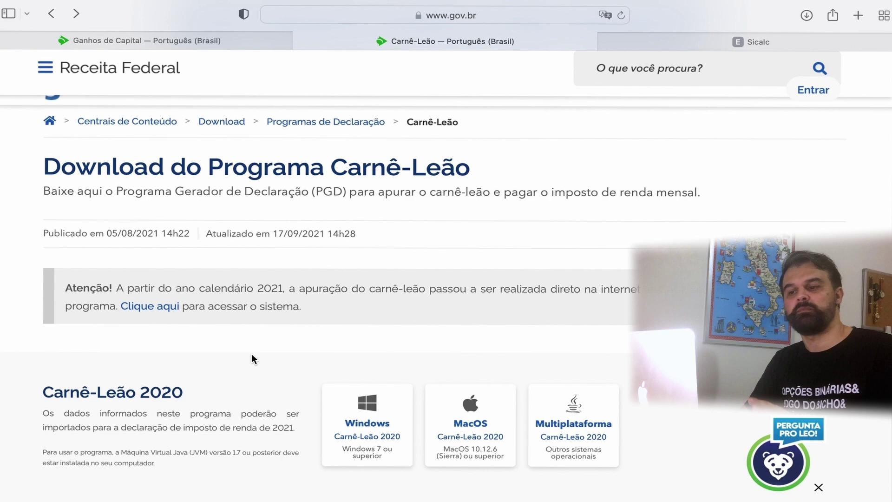
scroll(255, 358, down, 5)
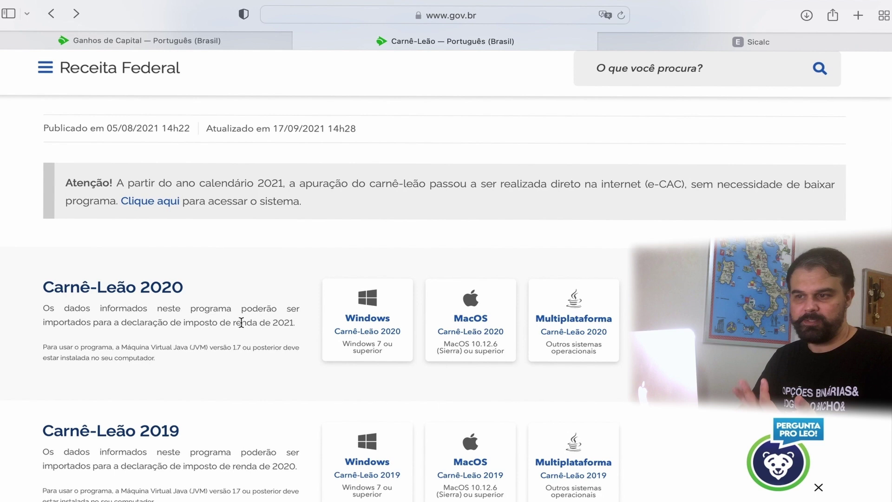
scroll(256, 331, down, 5)
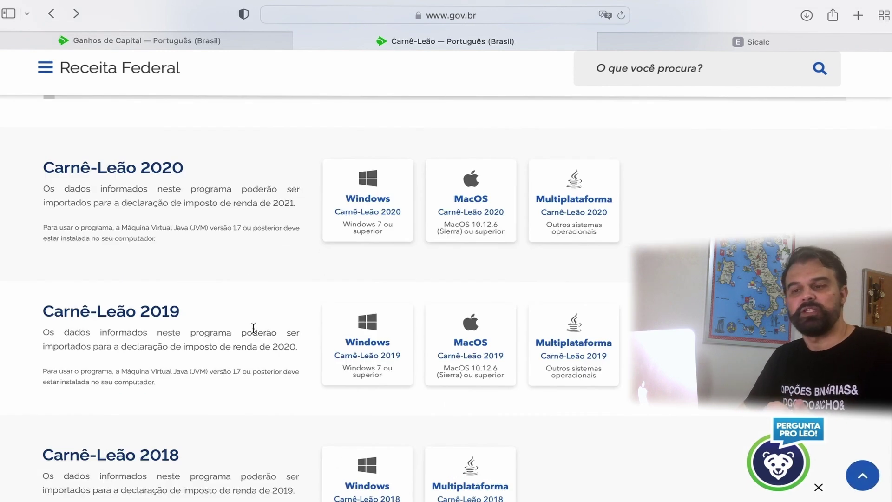
scroll(254, 329, down, 1)
scroll(254, 329, down, 1)
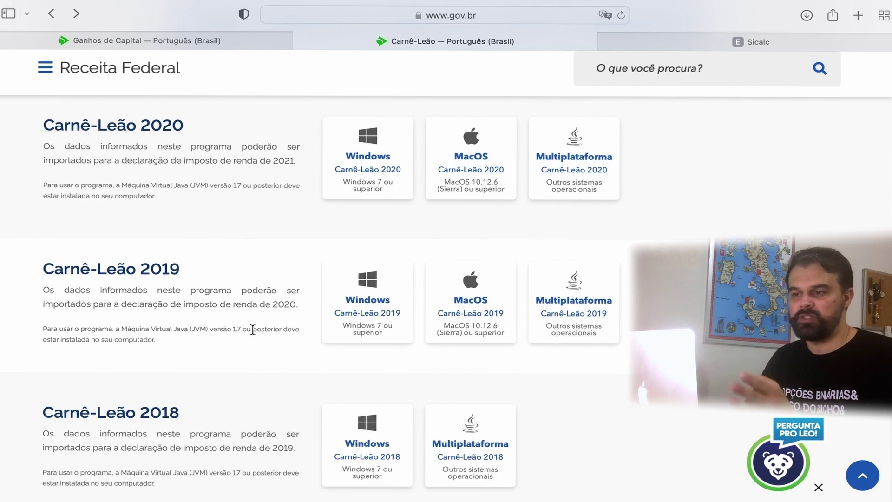
scroll(252, 329, down, 2)
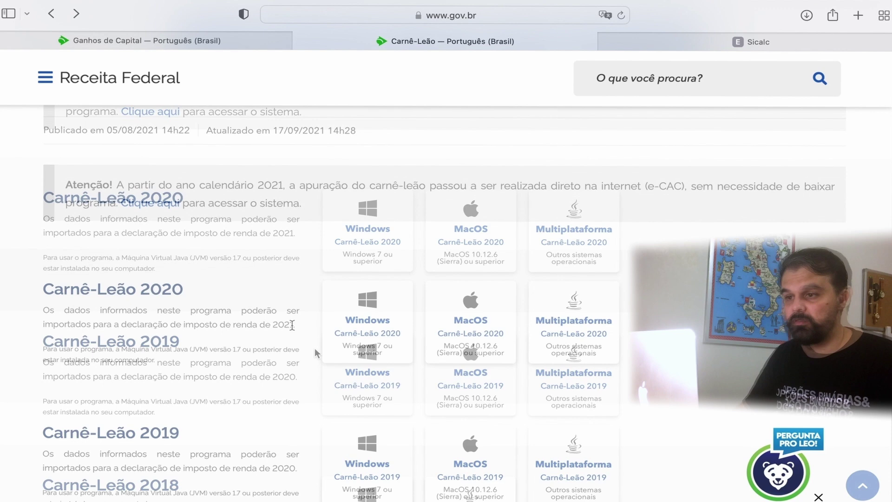
scroll(311, 354, up, 5)
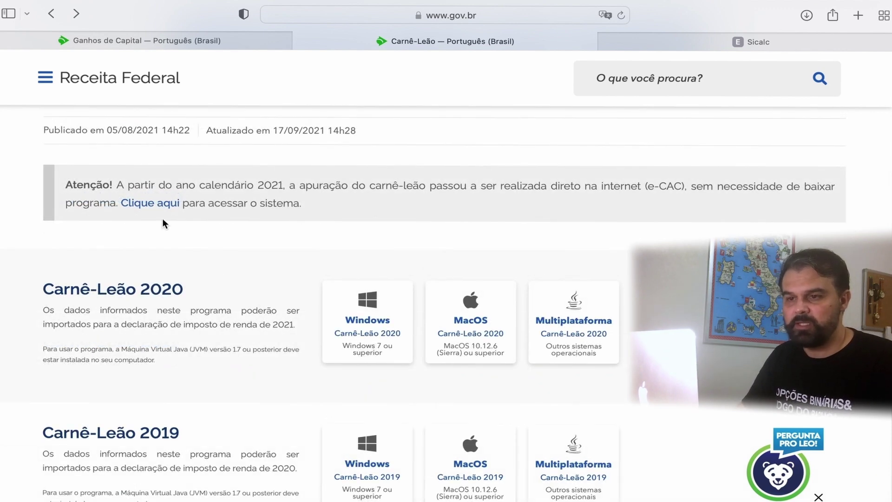
Switch to Mail to view the income report messages from banks and brokers, and return to the Carnê-Leão page
key(super+Tab)
key(super+Tab)
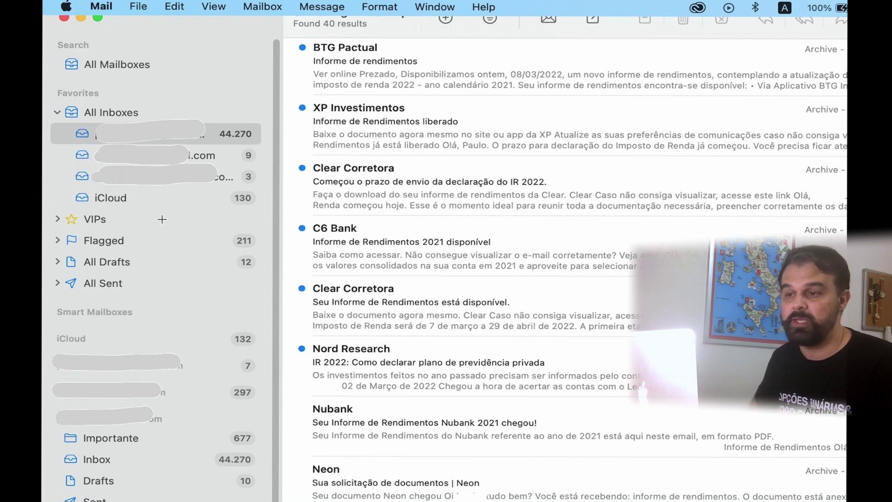
key(super+Tab)
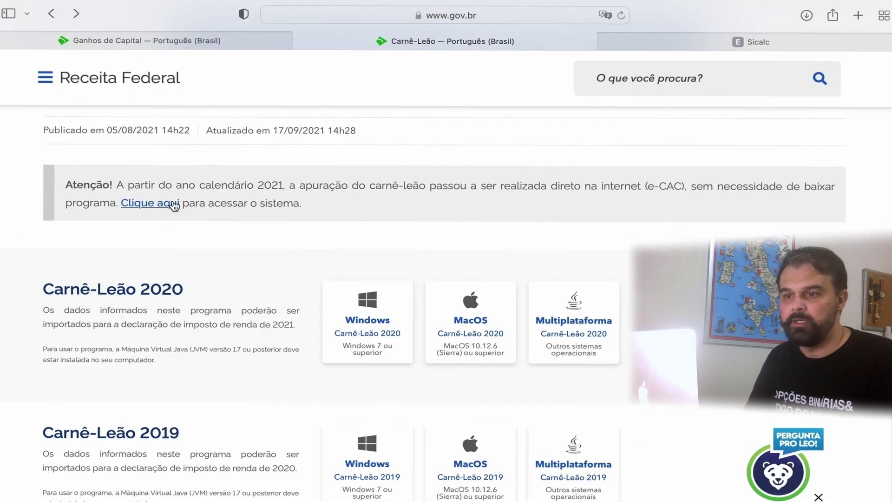
Switch to Chrome and look through the XP Imposto de Renda page, the CEI portal and the B3 investor area
key(super+Tab)
key(super+Tab)
click(154, 107)
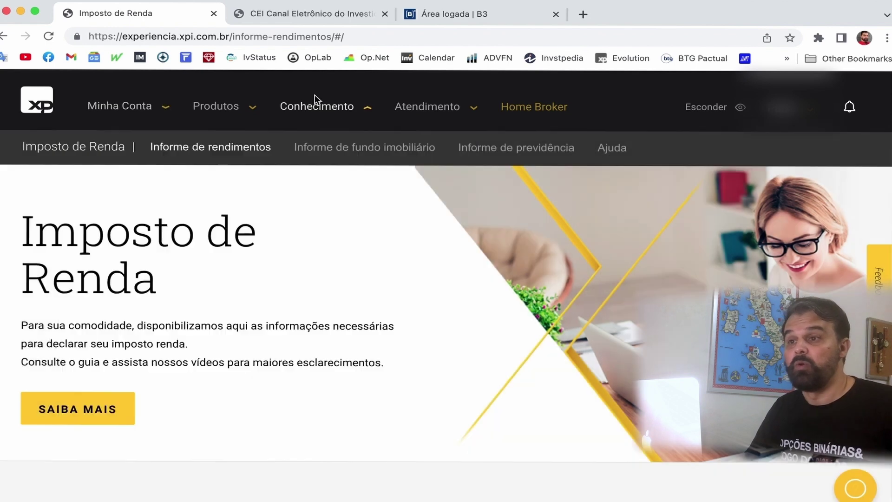
mouse_move(314, 95)
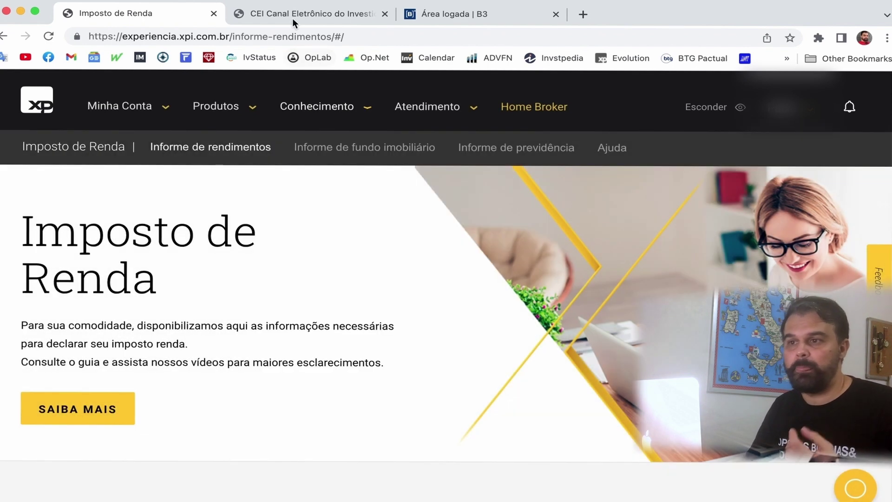
click(291, 14)
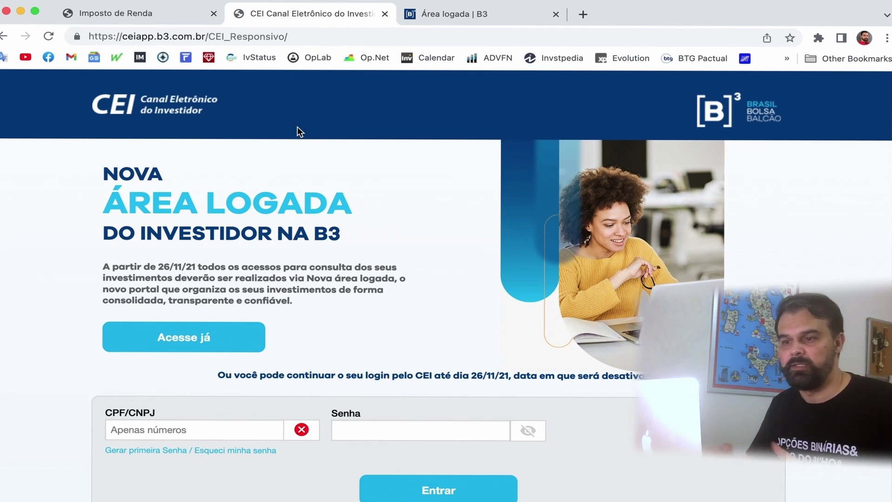
click(449, 17)
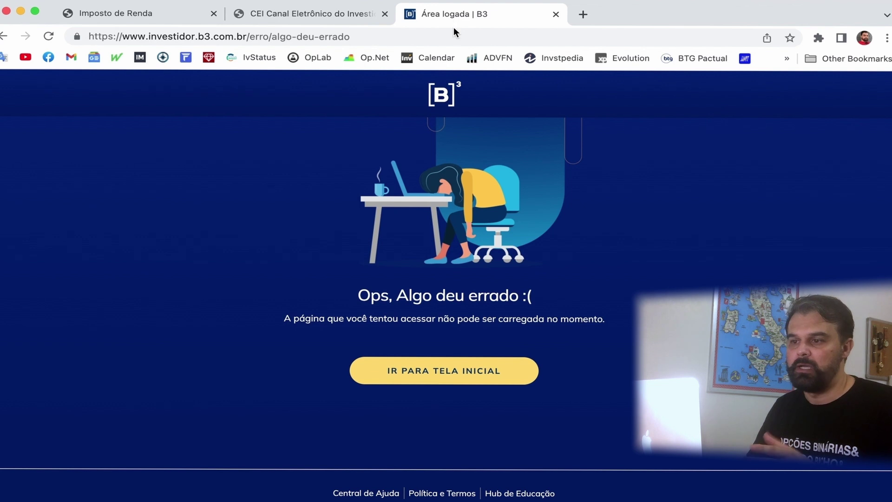
click(288, 20)
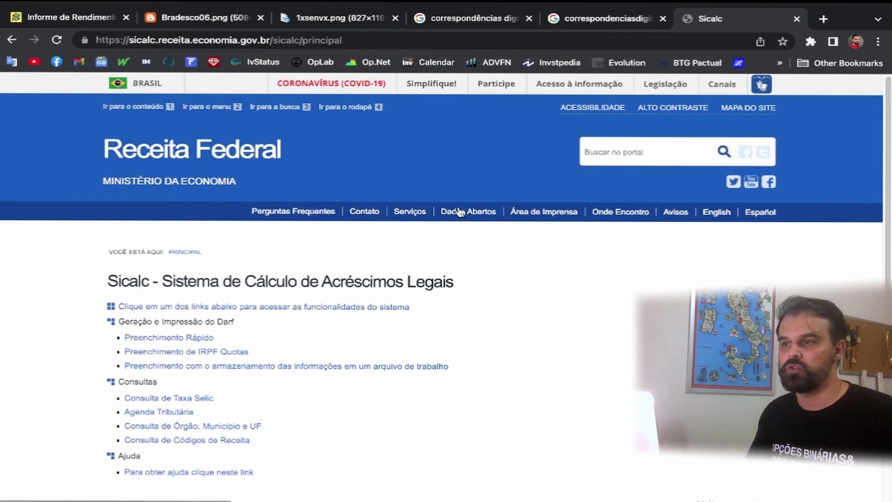
Examine the Google suggestions and results for "correspondências digitais", down to the Bradesco and Intrag portals
click(470, 18)
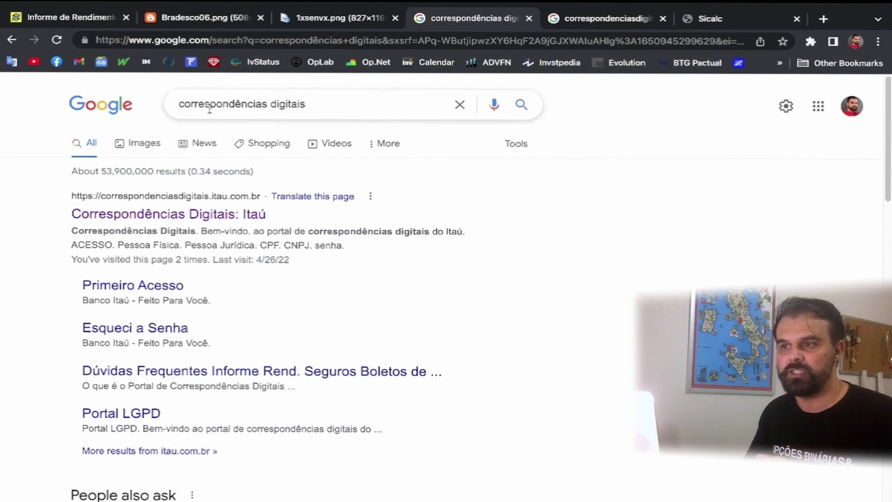
click(315, 103)
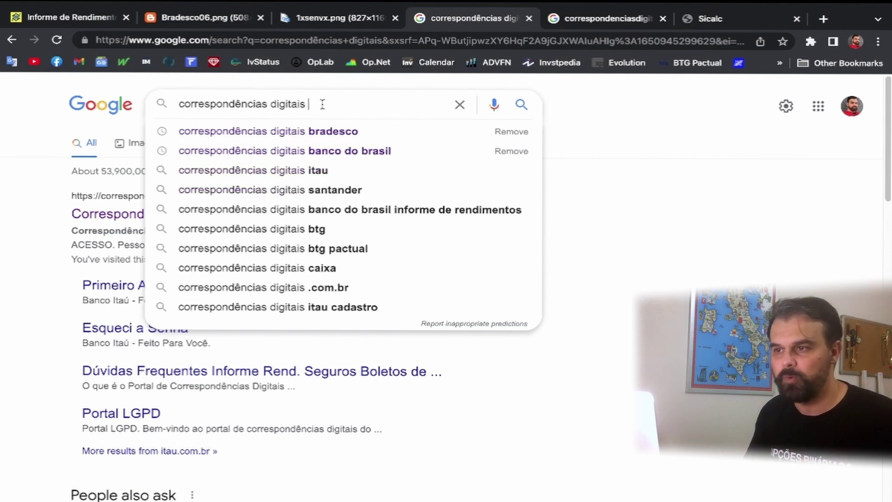
click(4, 180)
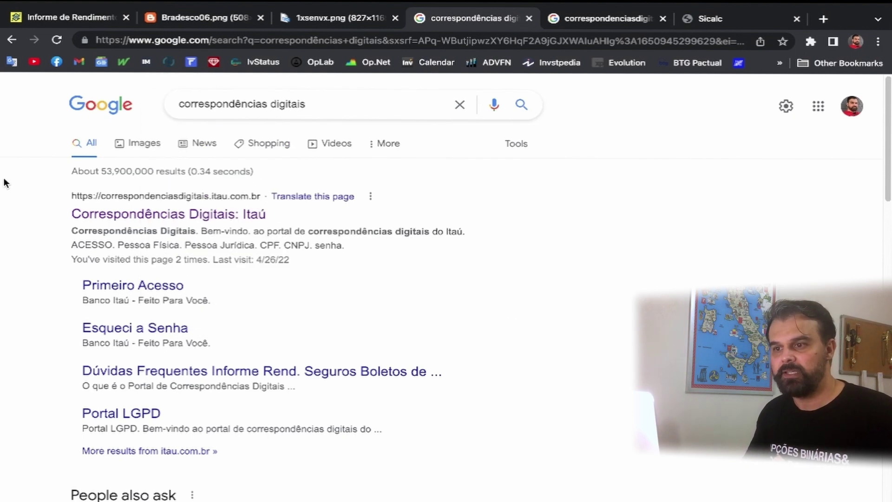
scroll(223, 233, down, 6)
scroll(235, 253, down, 3)
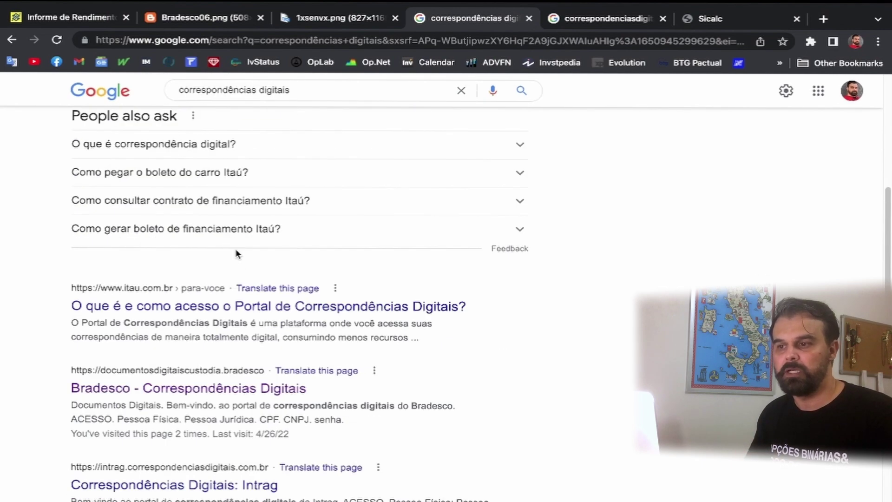
scroll(254, 271, down, 1)
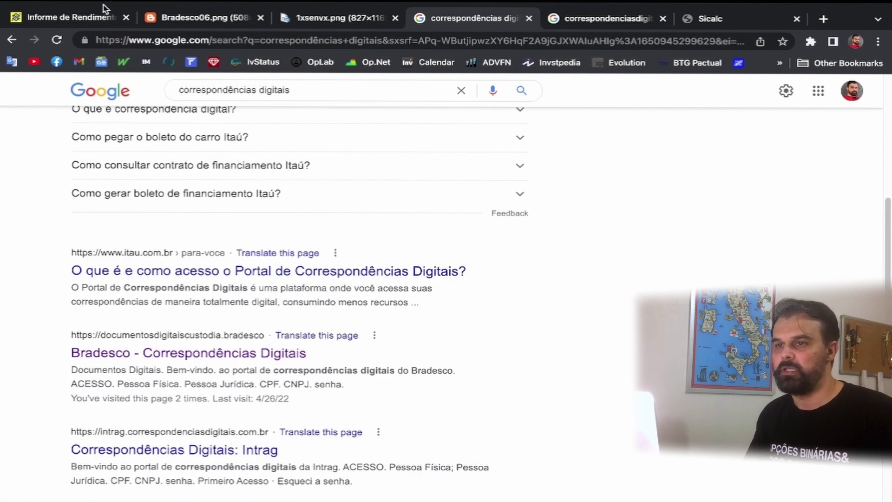
scroll(311, 224, down, 2)
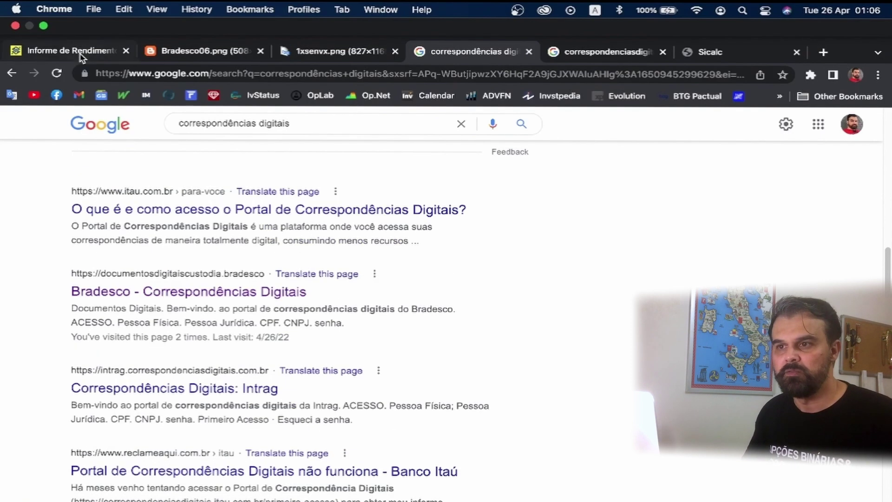
Read Banco do Brasil's FAQ answer on missing BBAS3 income reports, highlighting the contact e-mail for requesting a second copy
click(80, 56)
scroll(429, 298, up, 10)
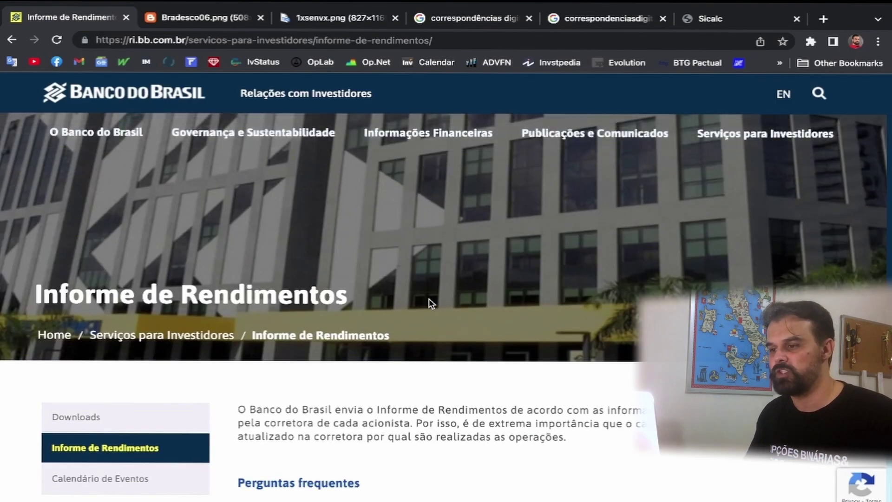
scroll(428, 299, down, 10)
scroll(428, 298, up, 10)
scroll(428, 300, down, 4)
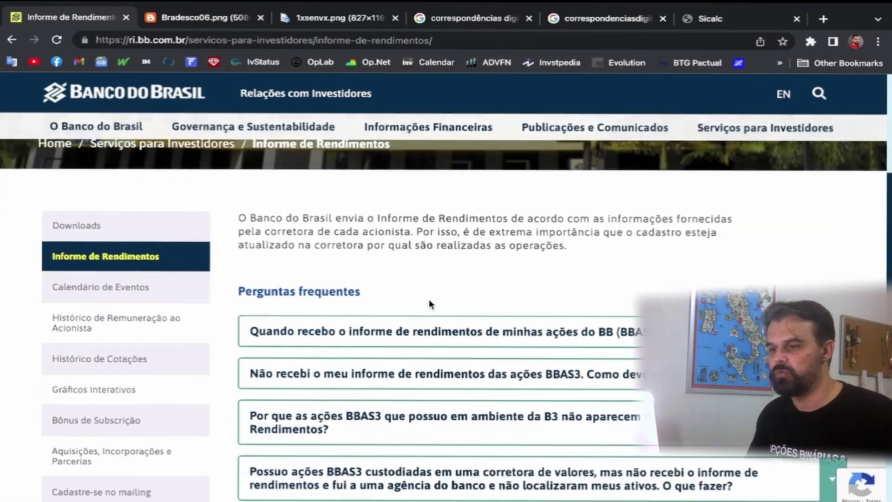
scroll(429, 300, down, 1)
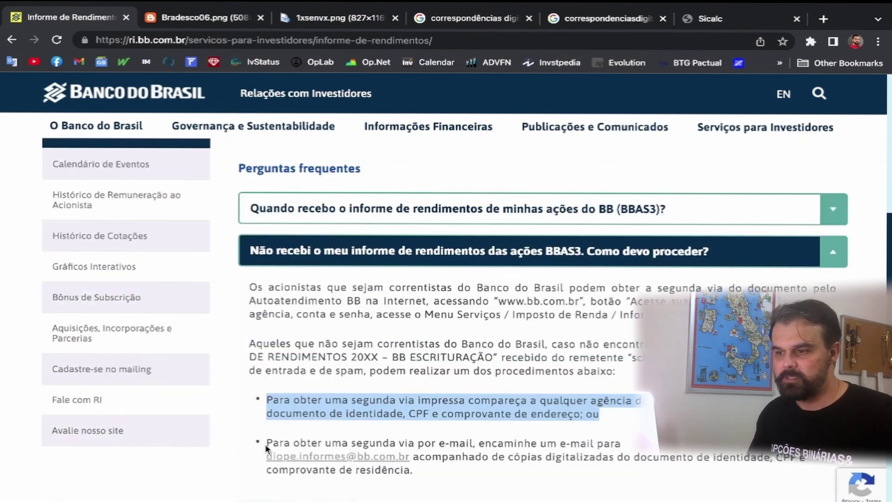
drag(419, 458, 260, 457)
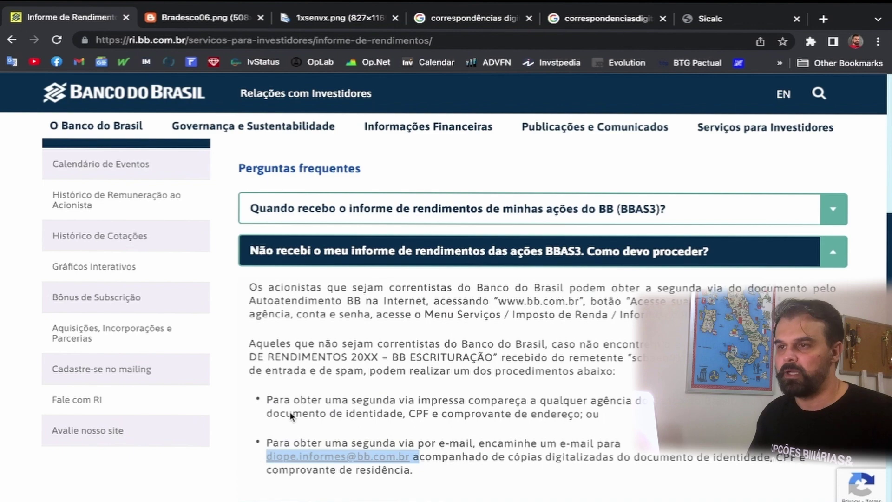
Open Bradesco's digital correspondence portal from the "correspondências digitais" results and go to its individual login's CPF and password fields
click(448, 21)
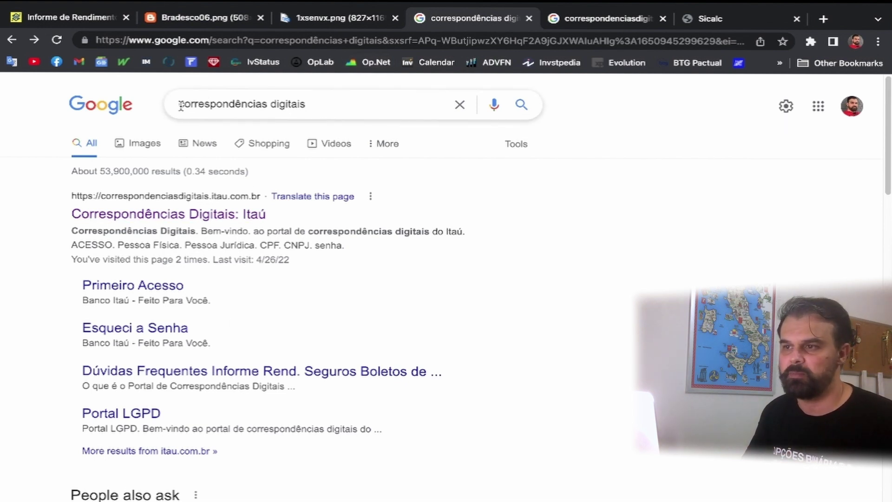
click(321, 108)
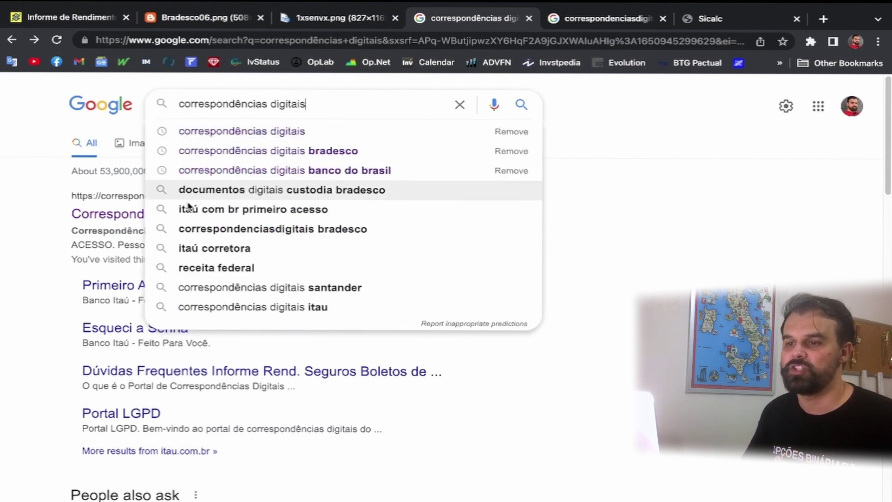
click(26, 296)
scroll(28, 293, down, 8)
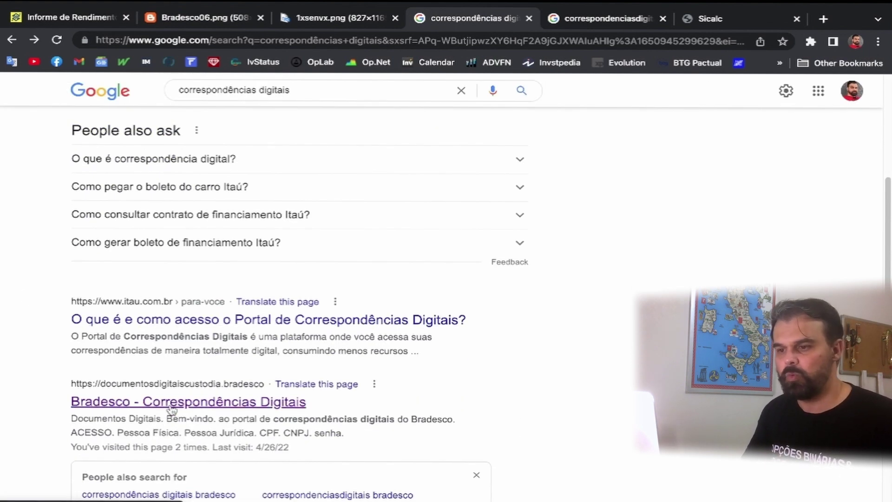
click(154, 411)
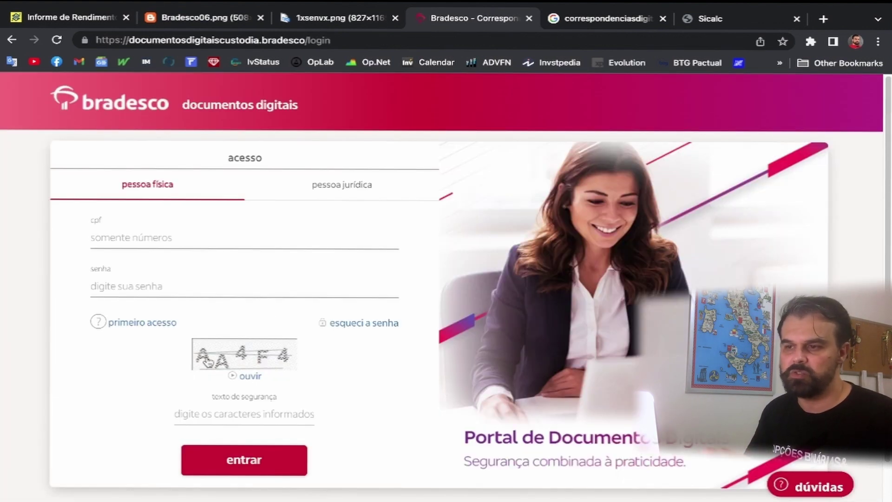
click(246, 249)
click(267, 277)
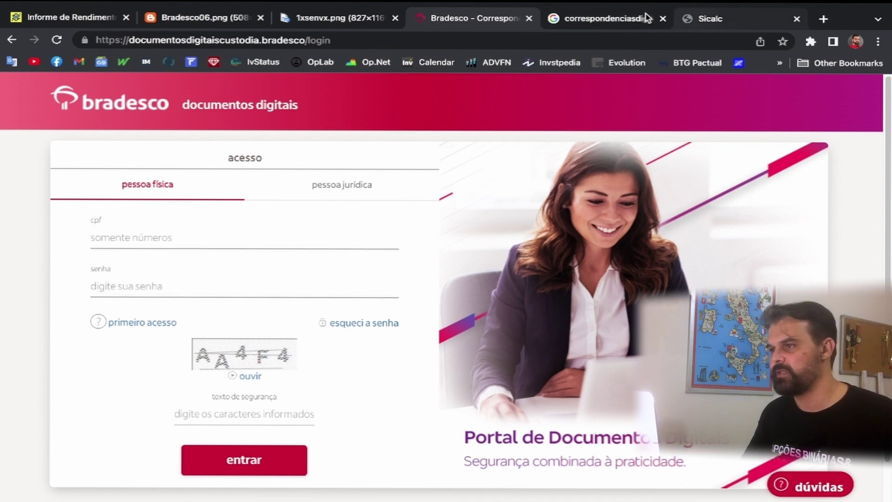
Open Itaú's digital correspondence portal from the "correspondencias digitais itau" search results
click(580, 18)
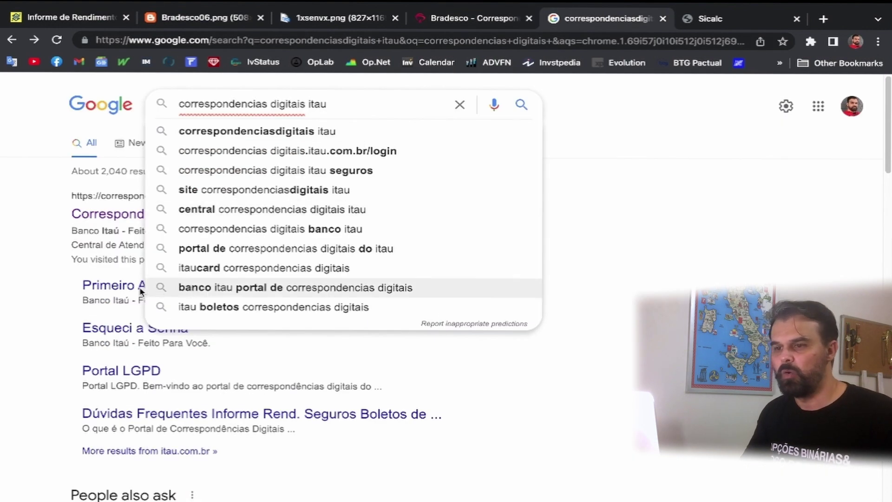
click(9, 342)
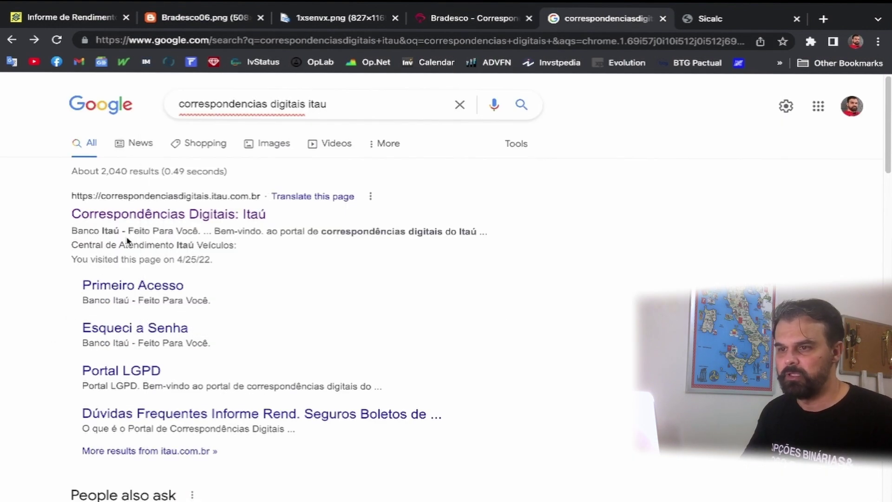
click(139, 217)
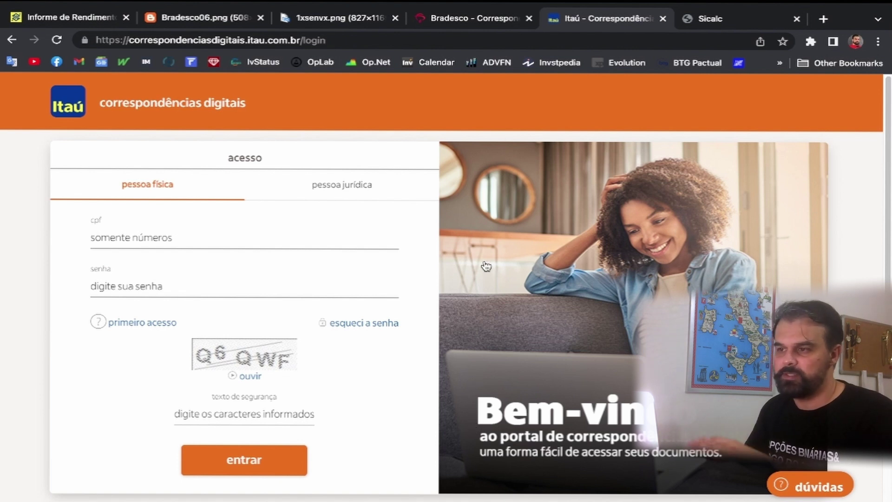
Look over the sample Itaú Uniclass and Bradesco income reports and switch to IRPF 2022
click(319, 23)
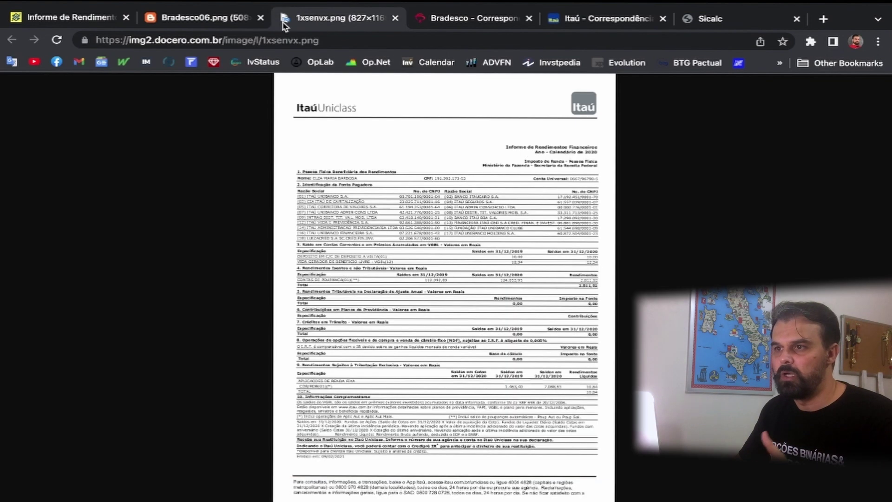
click(211, 24)
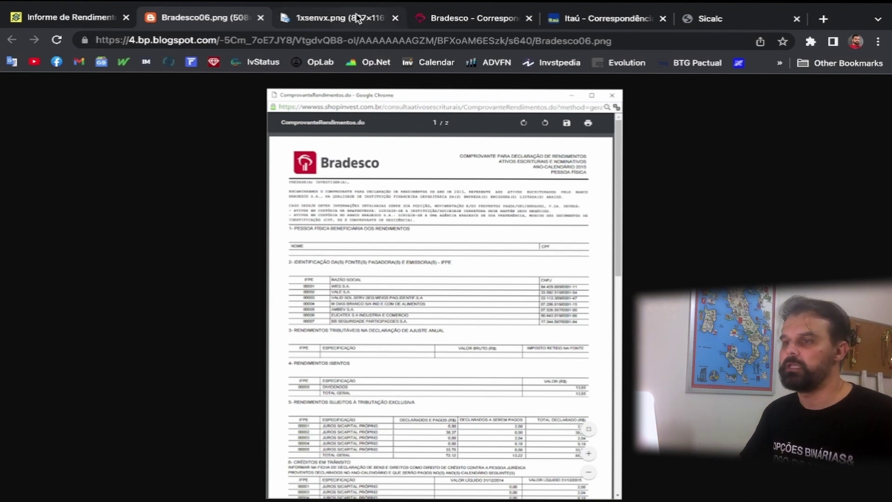
click(339, 18)
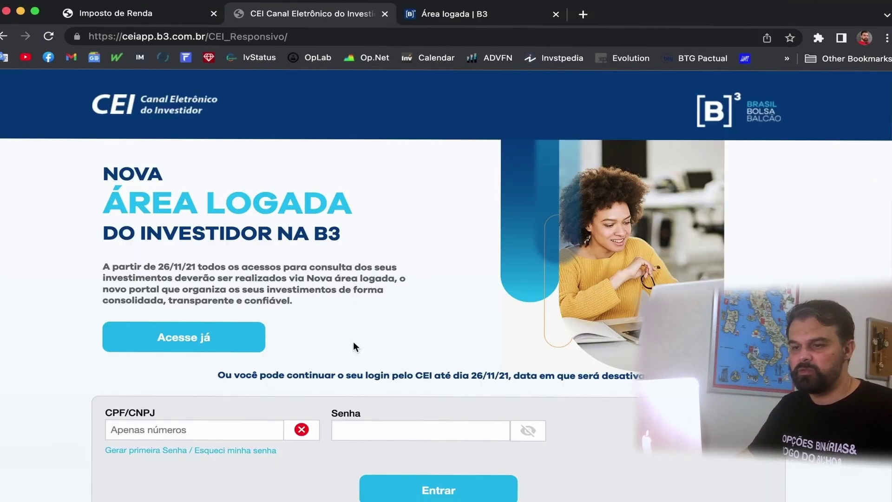
key(super+Tab)
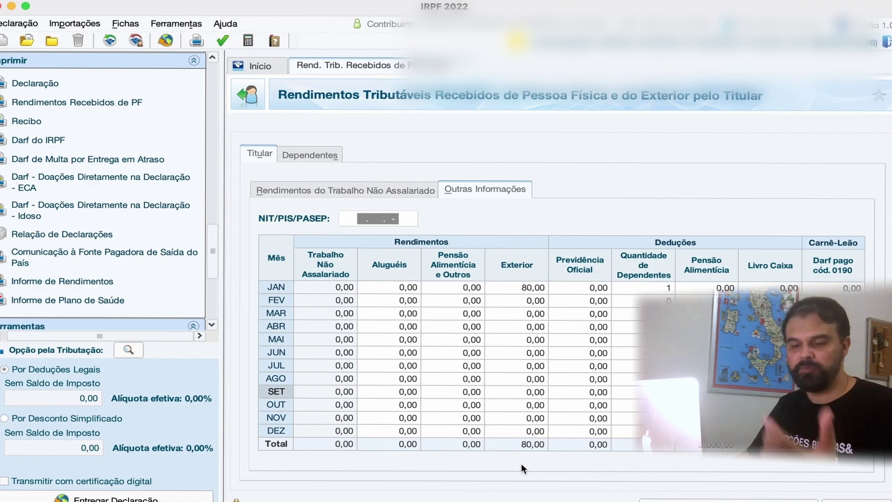
Switch to the Binance article on its tax report tool and look through its pages, from the introduction to the closing risk notice
key(super+Tab)
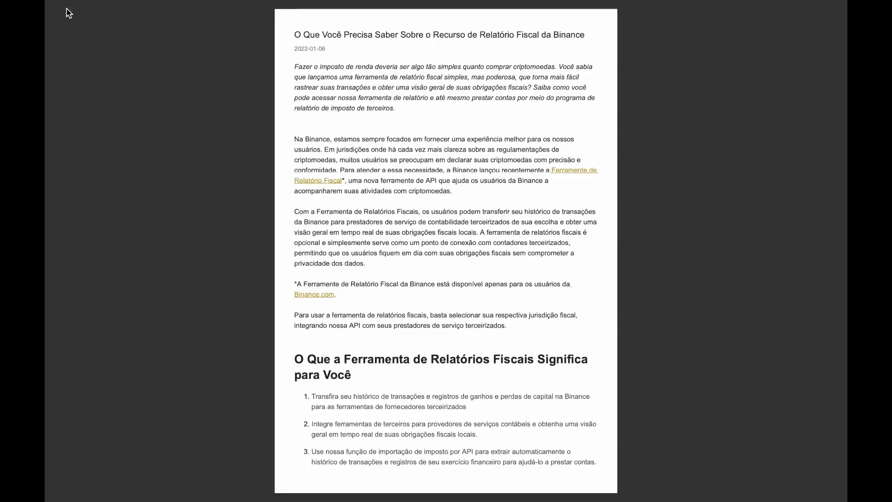
key(Right)
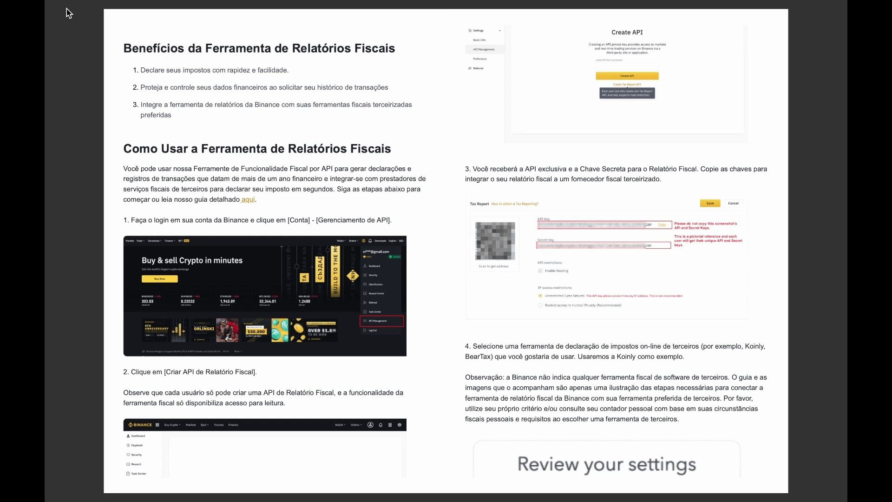
key(Right)
key(Right)
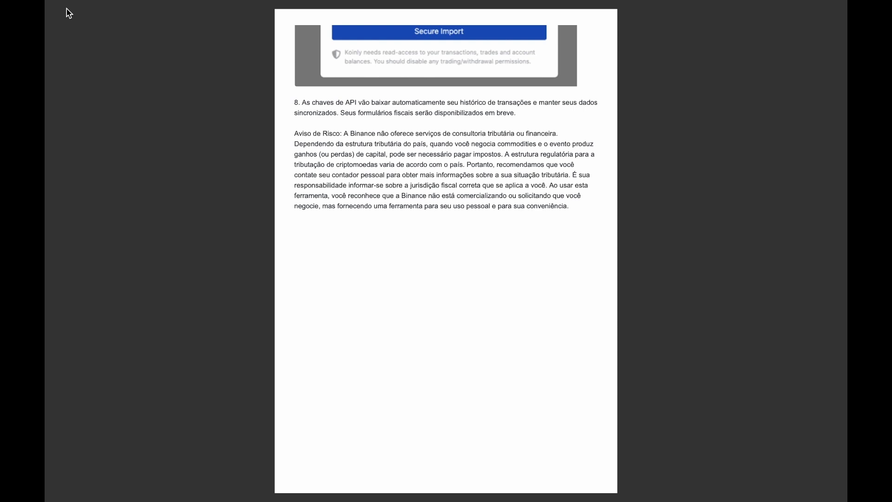
key(Home)
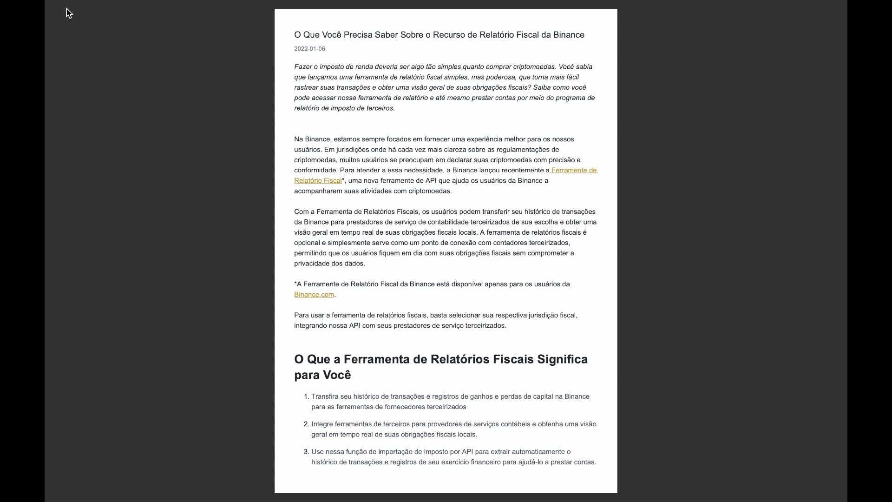
key(Page_Down)
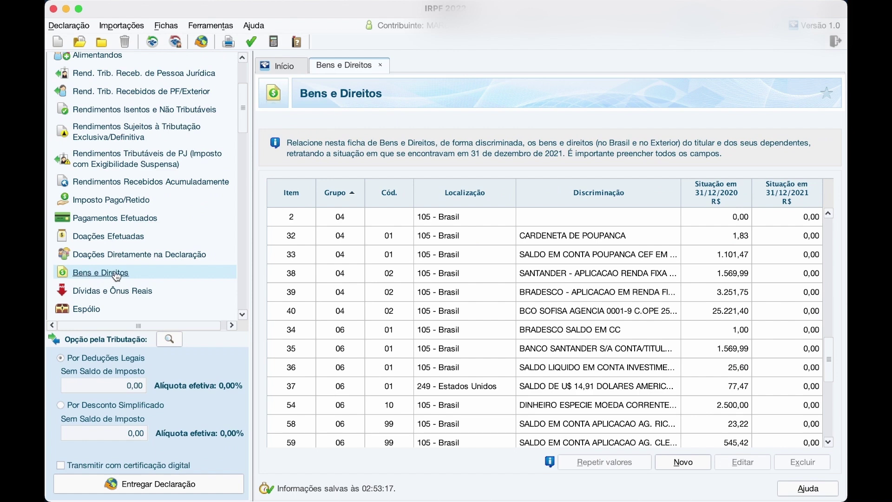
Create a new Bens e Direitos entry with group 04 - Aplicações e Investimentos and code 99 - Outras aplicações e investimentos
click(683, 462)
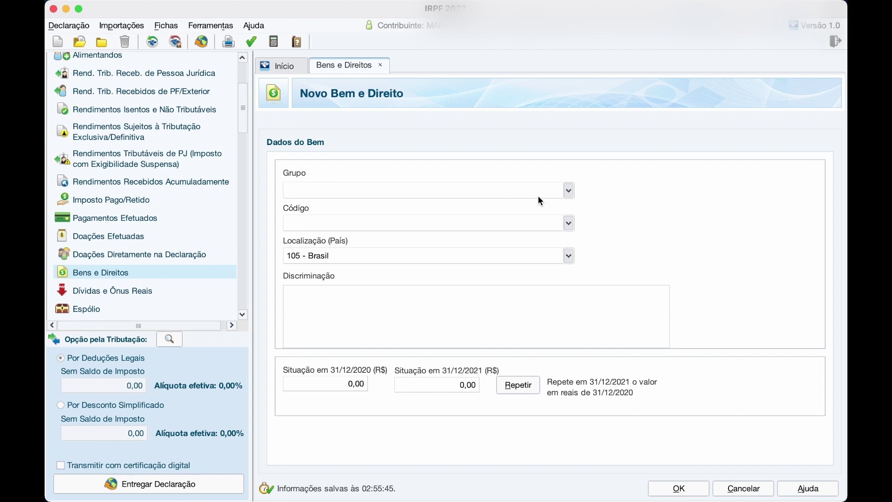
click(568, 191)
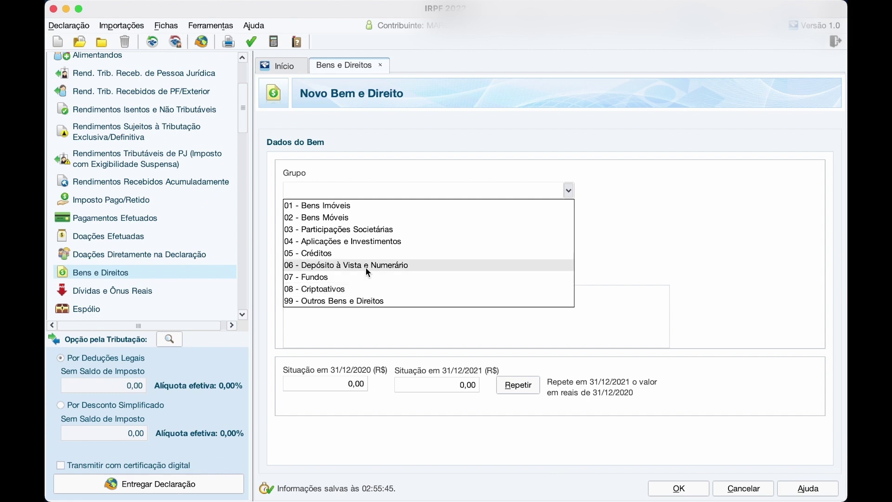
click(377, 241)
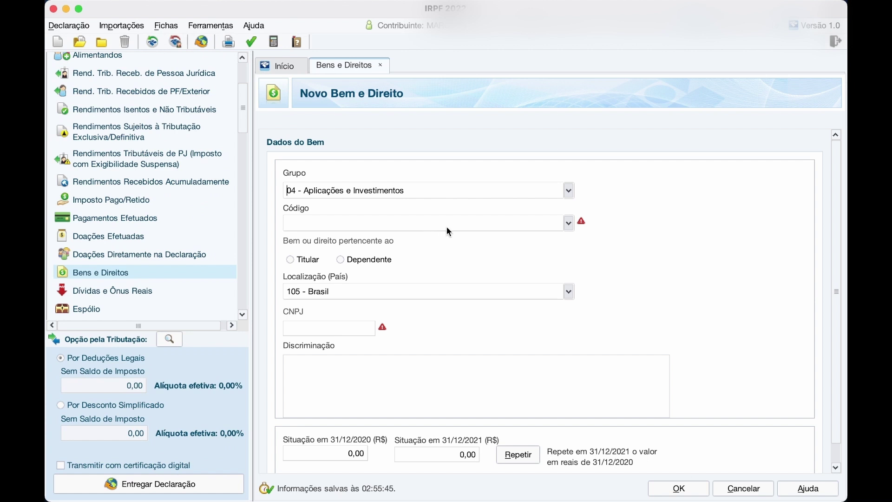
click(567, 224)
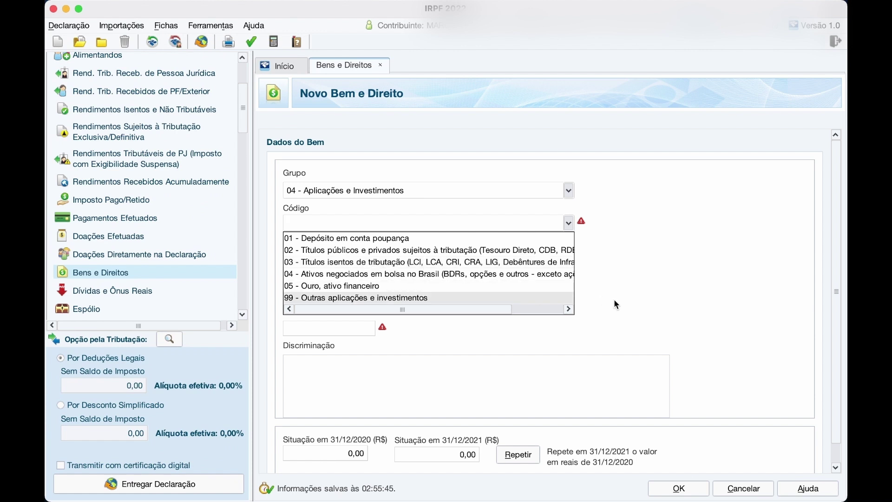
click(430, 297)
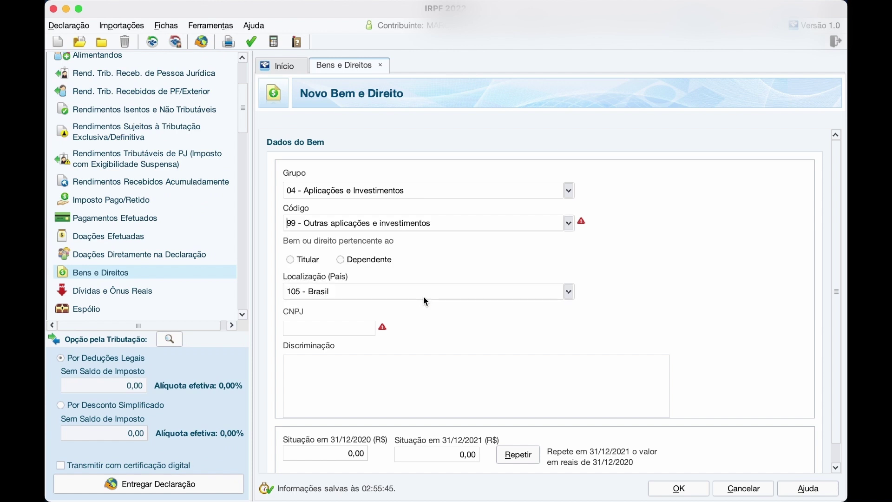
Assign the new asset to the Titular, set its location to 249 - Estados Unidos and go to its 31/12/2020 and 31/12/2021 value fields
click(291, 260)
click(569, 292)
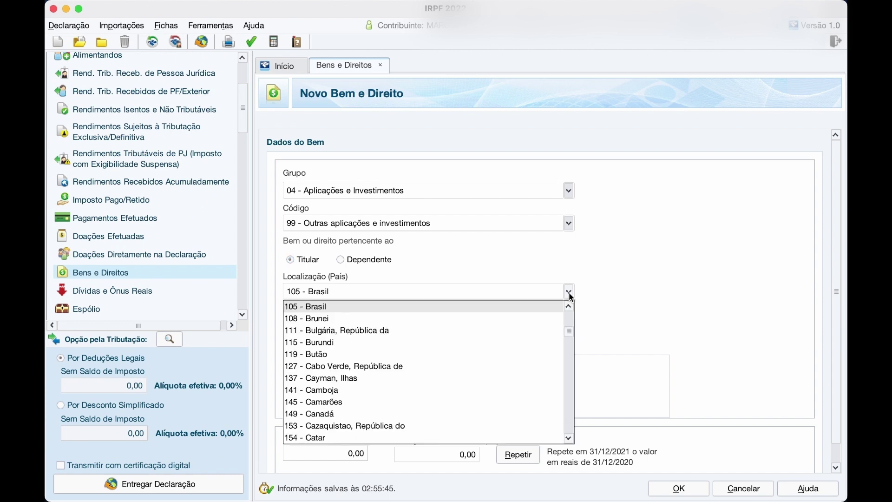
scroll(532, 337, down, 20)
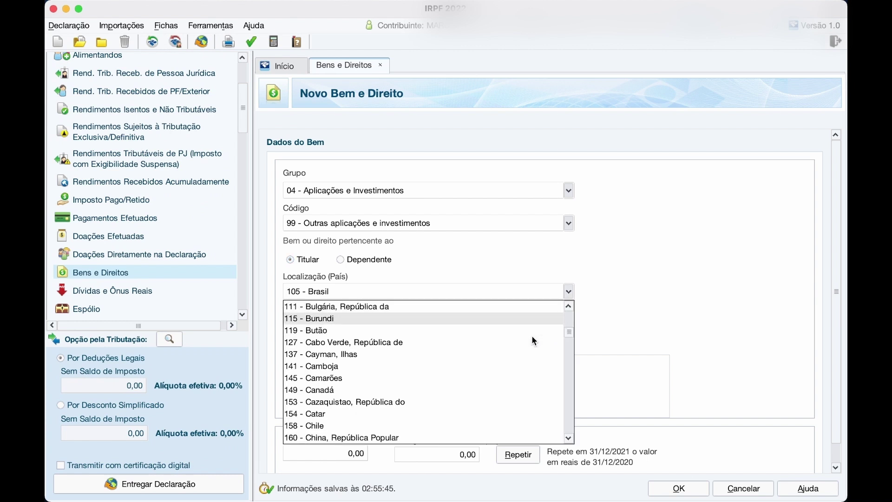
scroll(514, 340, up, 7)
click(314, 335)
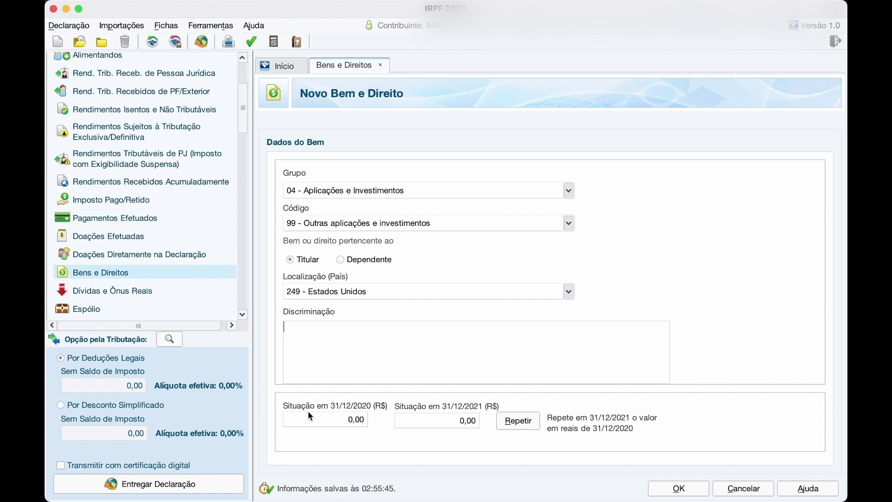
click(326, 420)
double_click(339, 417)
click(457, 433)
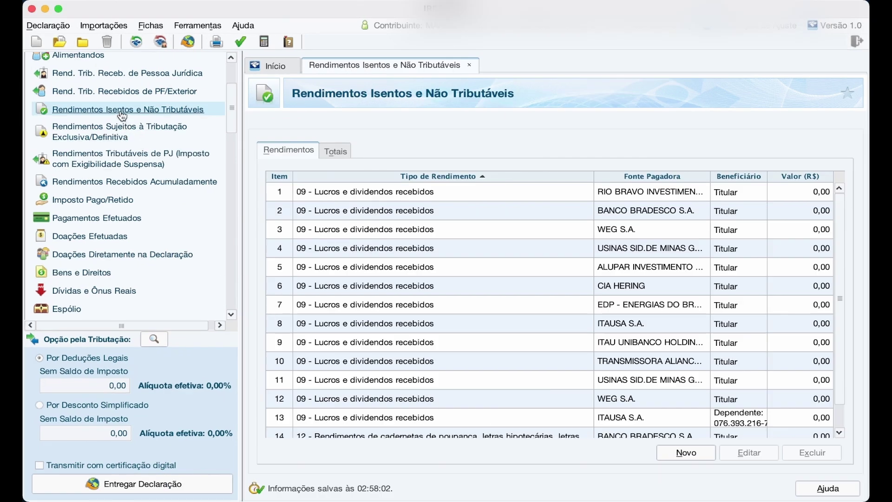
Create a new Rendimentos Isentos e Não Tributáveis entry of type 05, capital gain on sales up to R$ 20.000,00 or R$ 35.000,00
click(121, 112)
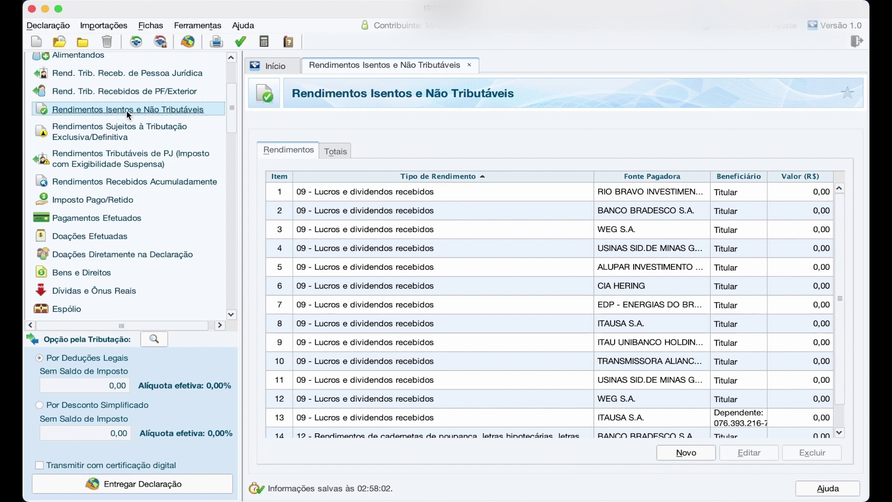
click(696, 452)
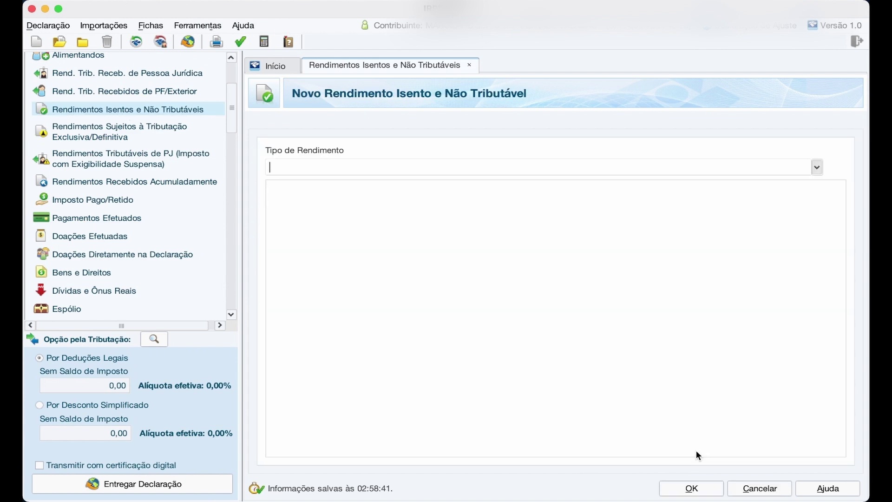
click(816, 167)
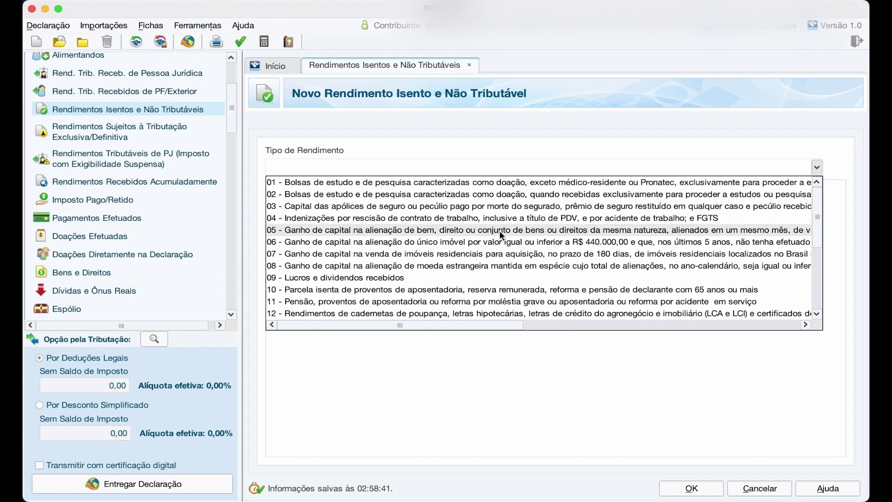
drag(508, 321, 723, 332)
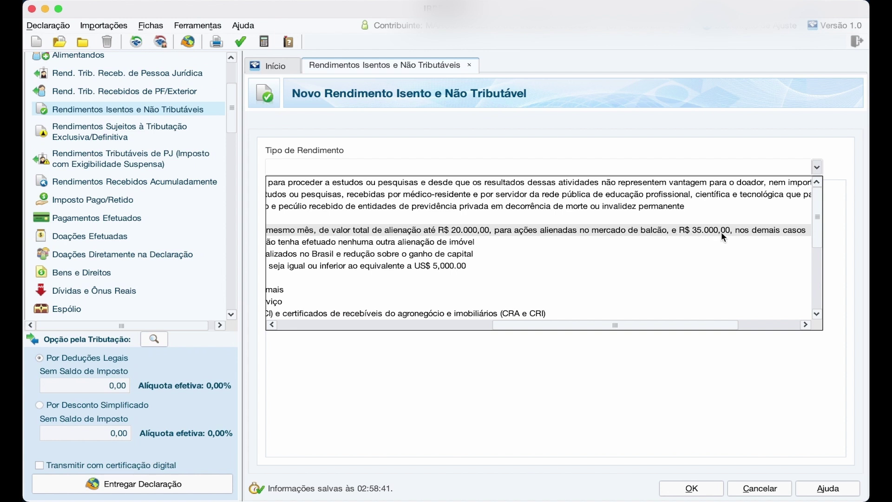
click(789, 235)
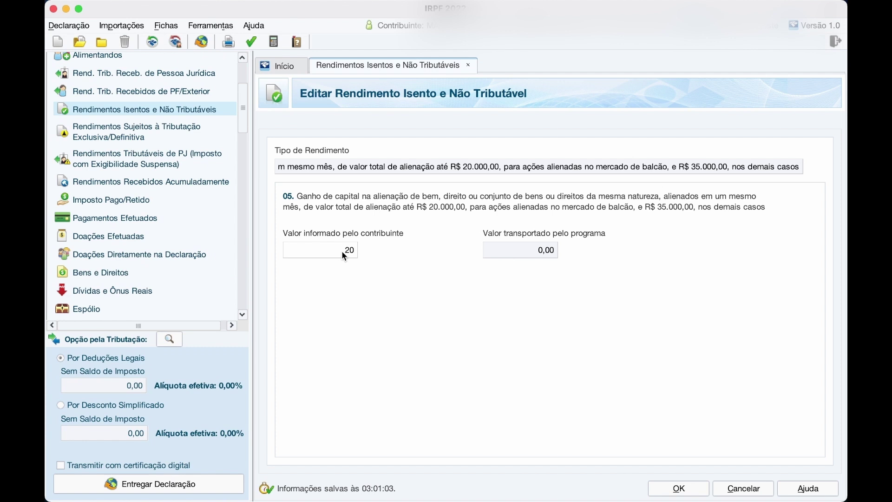
Set the type 05 exempt income's taxpayer-reported value to 200,00 and save the entry
text(0)
key(Tab)
click(726, 170)
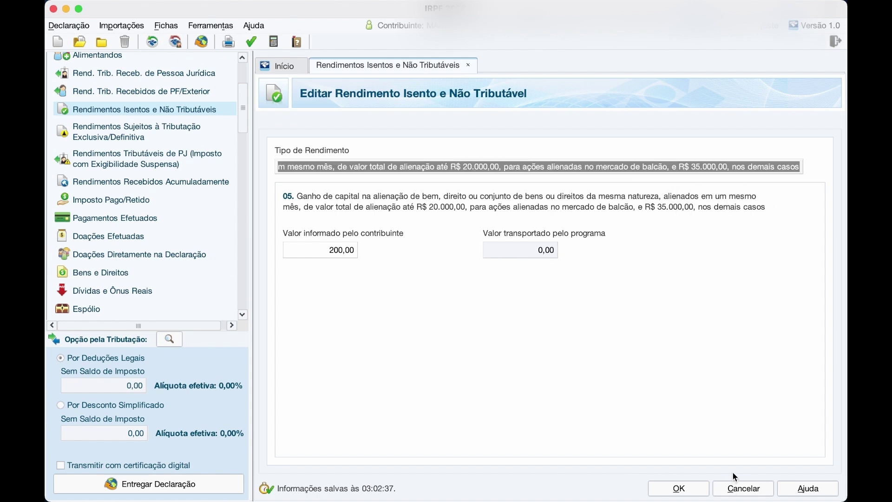
click(684, 489)
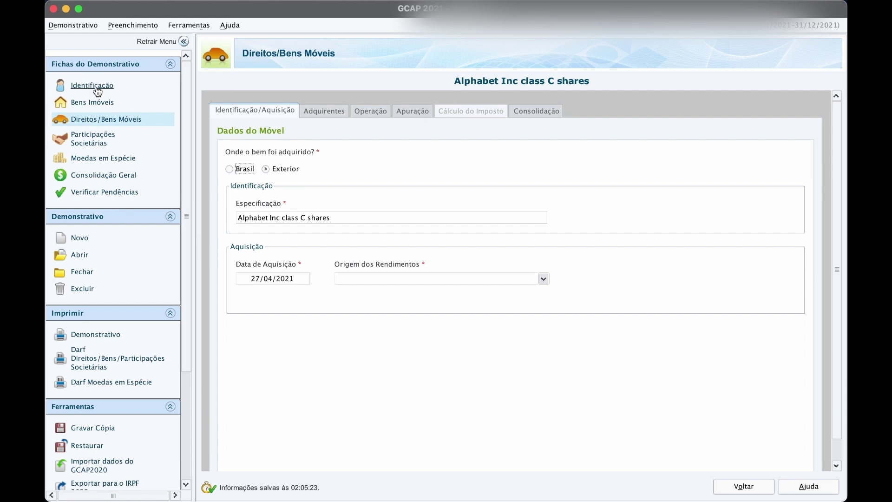
Open the Alphabet Inc class C shares item in GCAP's Direitos/Bens Móveis and set its income origin to Rendimentos auferidos em moeda nacional
click(93, 120)
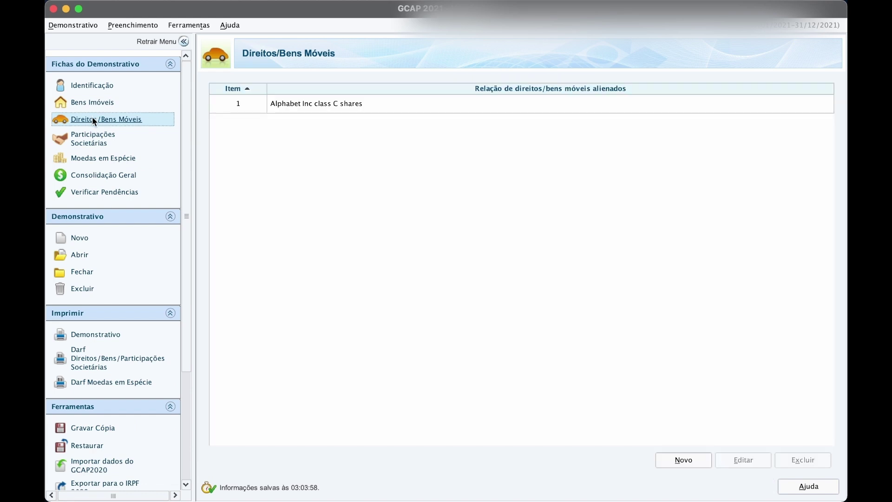
double_click(342, 107)
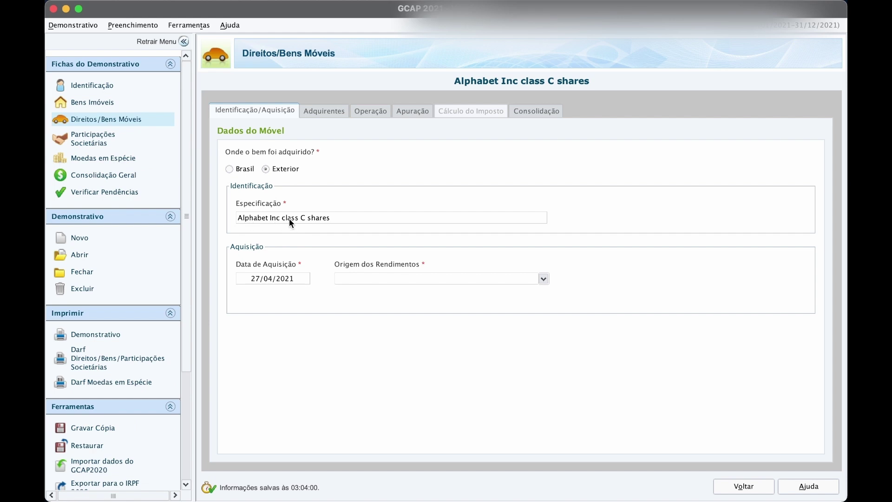
click(542, 279)
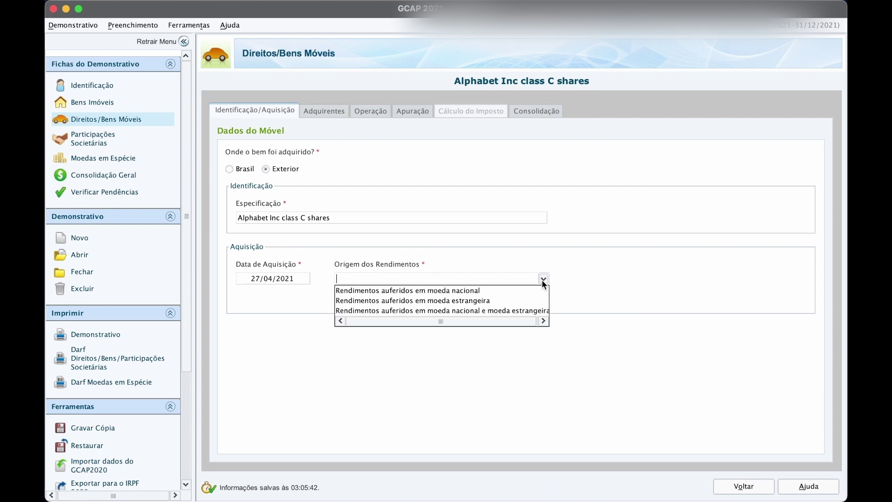
click(463, 291)
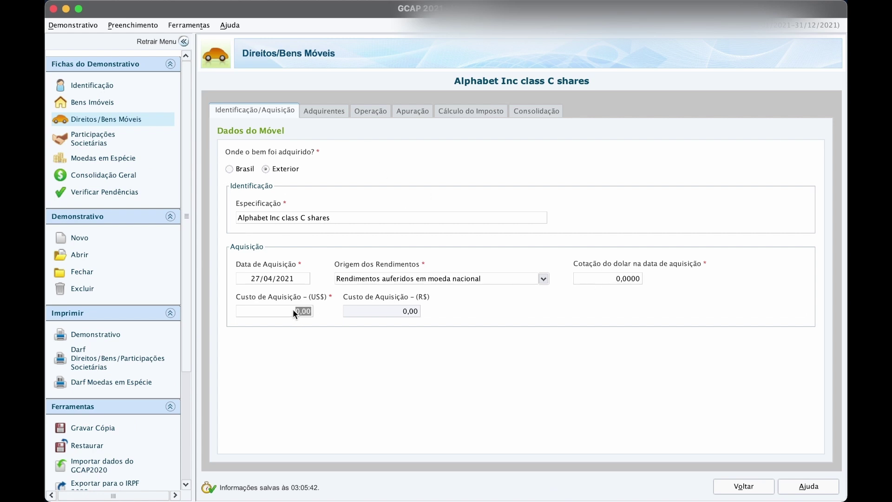
Fill in the dollar quotation on the acquisition date and the acquisition cost in US$ for the Alphabet shares
click(619, 275)
click(280, 310)
text(4)
click(379, 310)
Check the Alphabet shares' buyer, set the sale's nature to Alienação de Ações em Bolsa de Valores and answer Sim to exceeding R$ 35.000,00
click(321, 114)
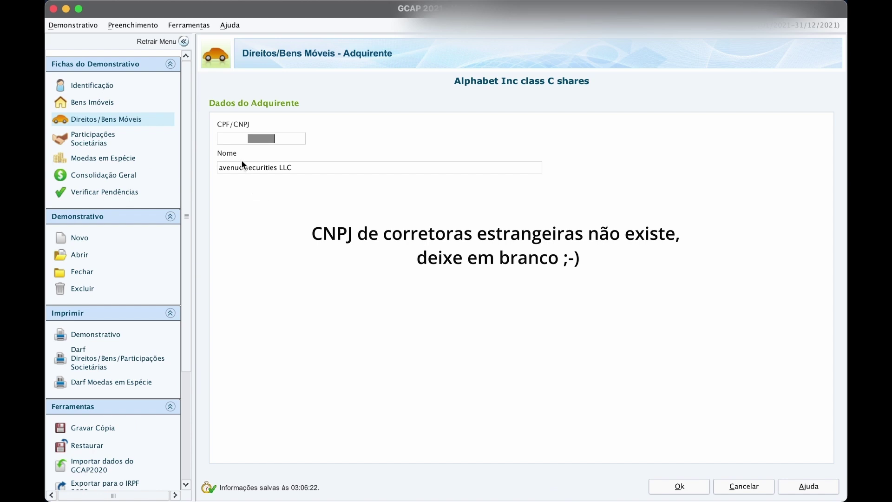
click(384, 110)
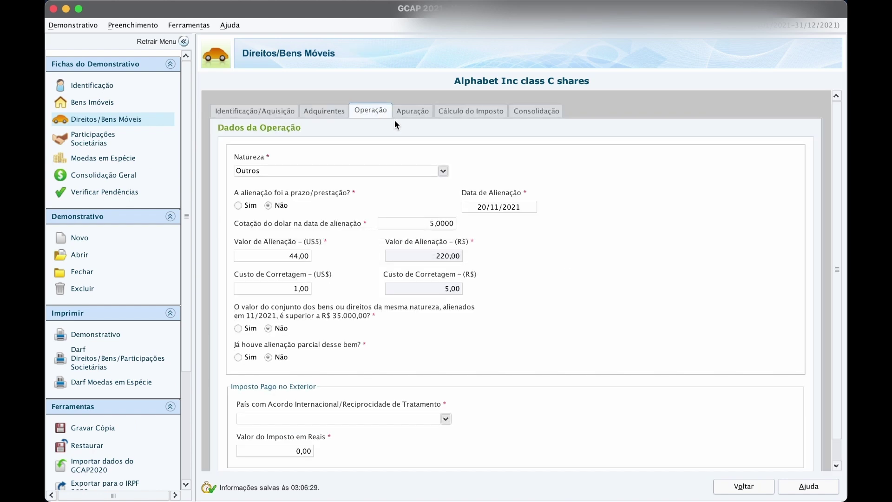
click(434, 171)
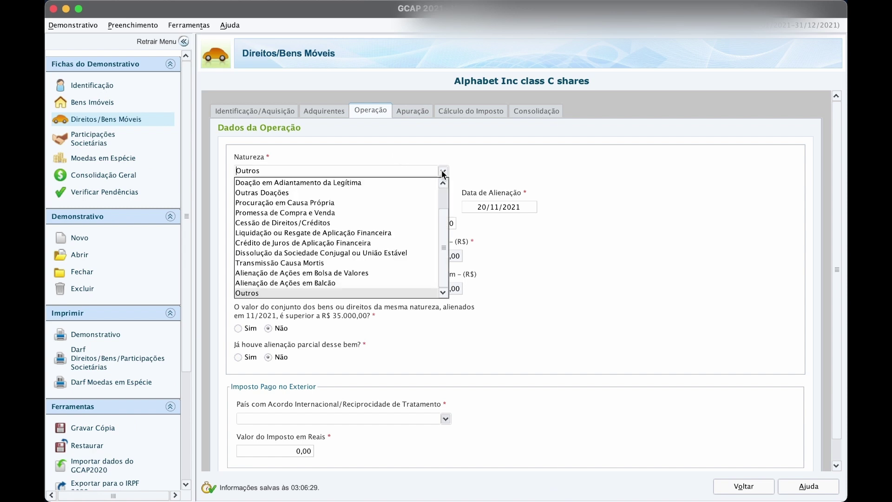
click(349, 274)
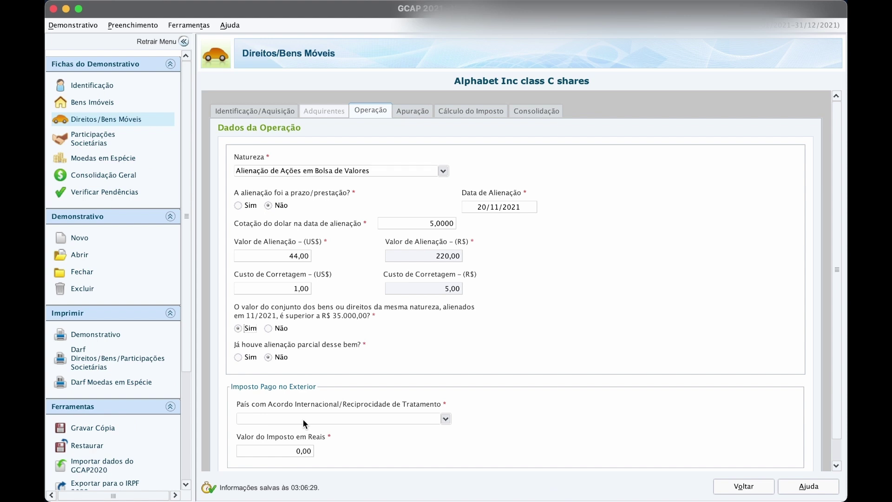
Review the Alphabet sale's capital gain assessment, tax calculation and consolidation against its operation data
click(405, 112)
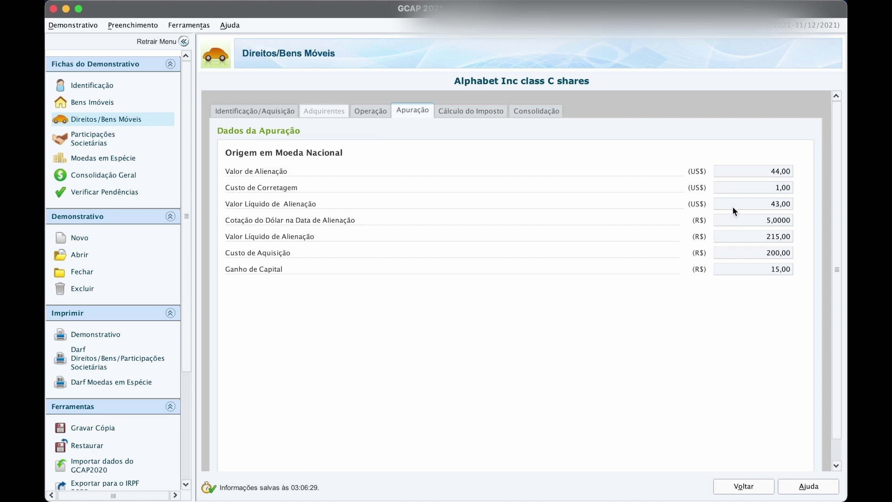
click(367, 110)
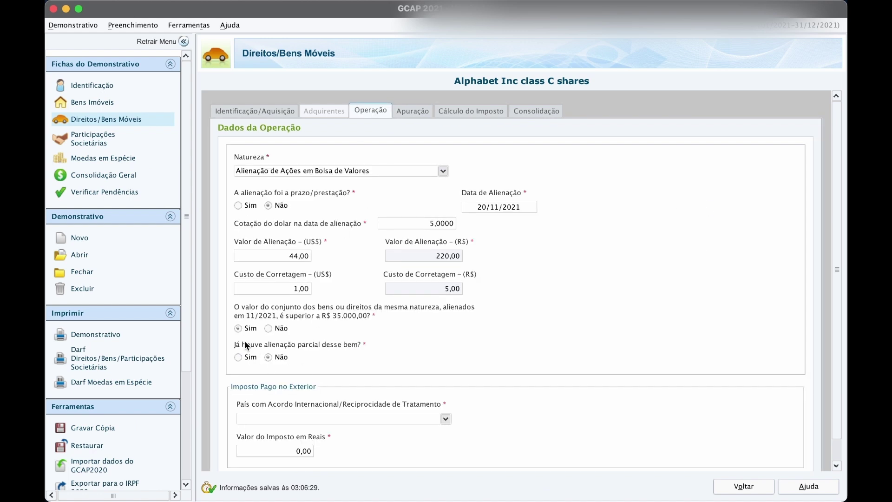
click(408, 112)
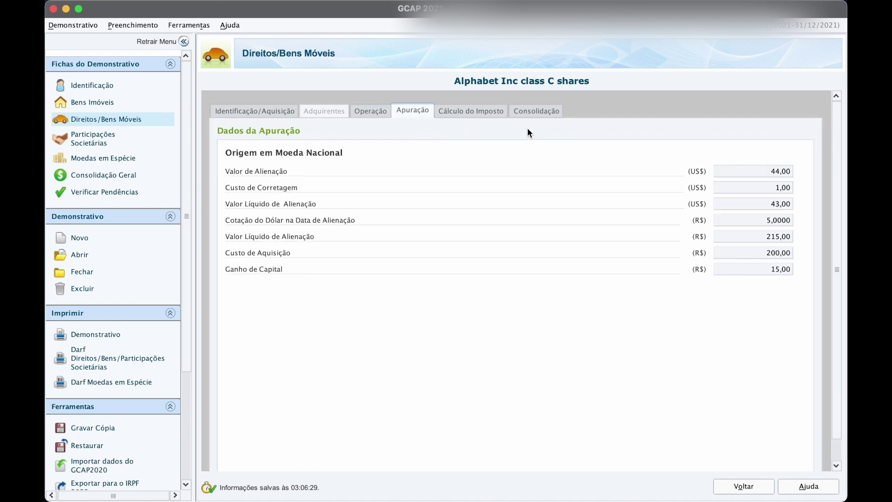
click(481, 114)
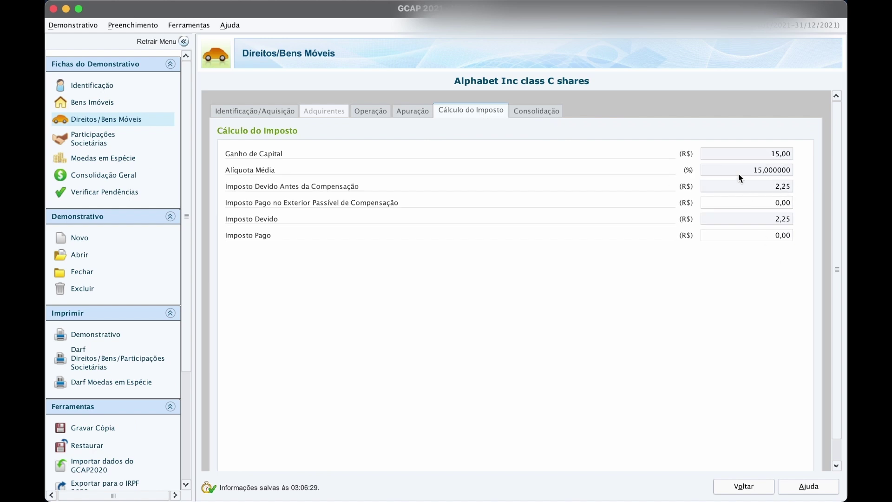
click(532, 114)
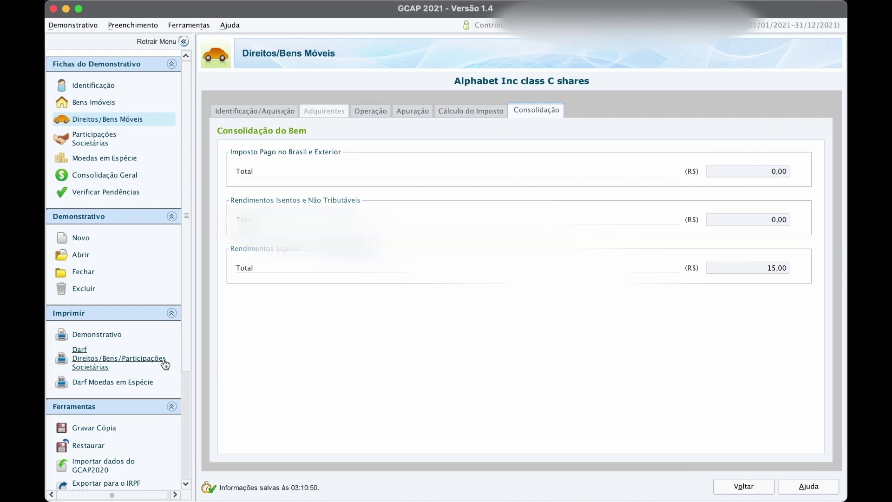
Export the 2021 capital gains statement for IRPF 2022 to the Desktop folder and quit GCAP
scroll(164, 363, down, 3)
click(108, 431)
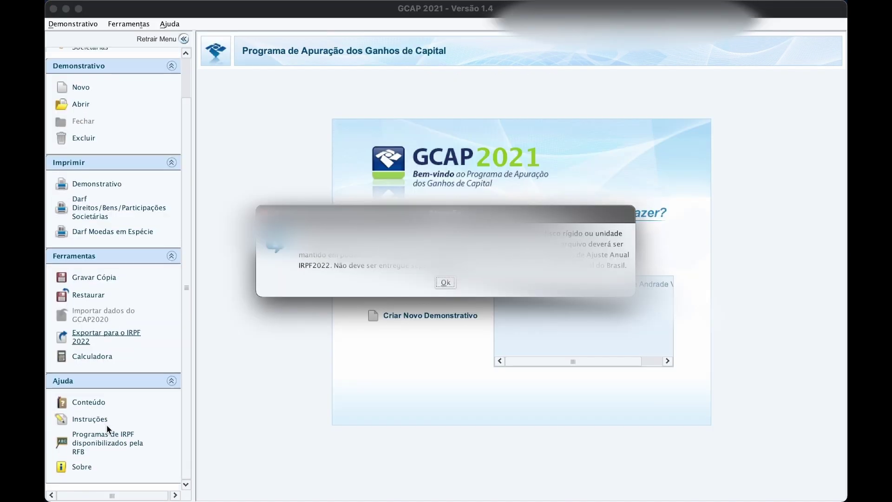
click(446, 283)
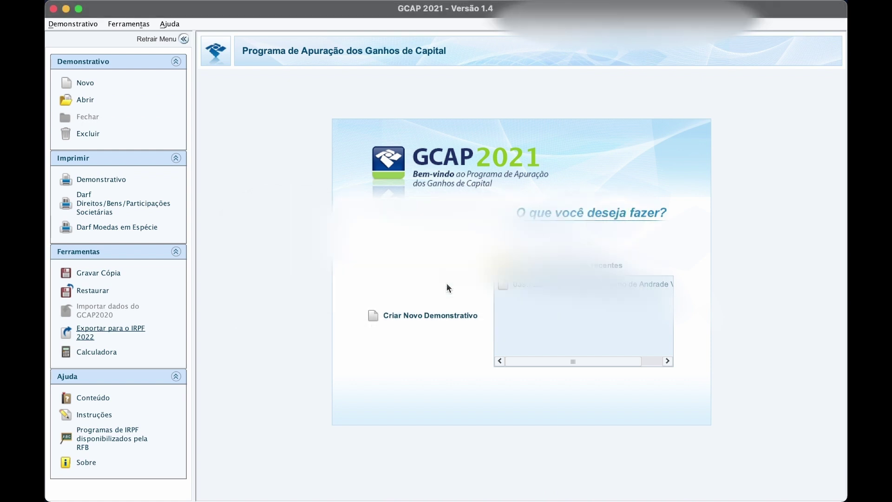
click(534, 216)
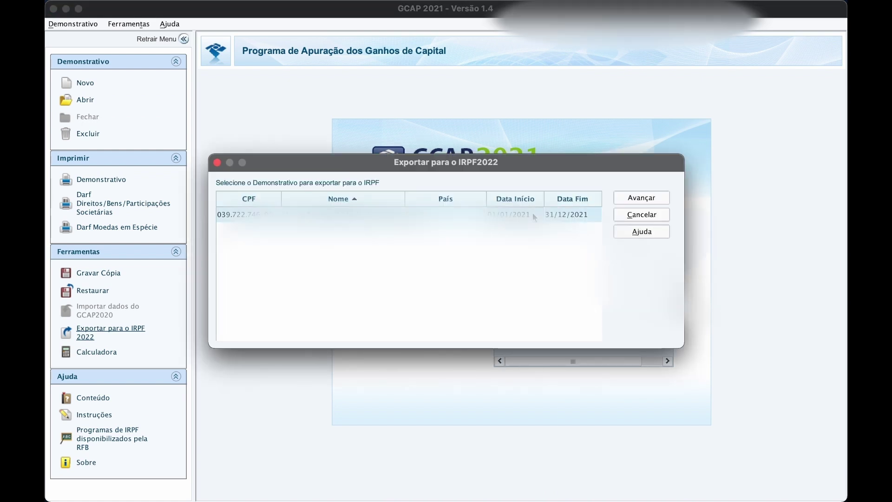
click(639, 200)
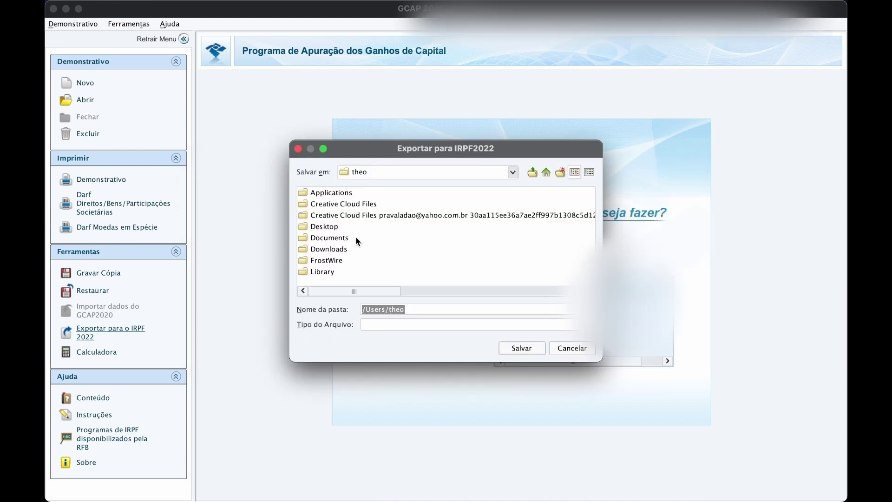
click(324, 226)
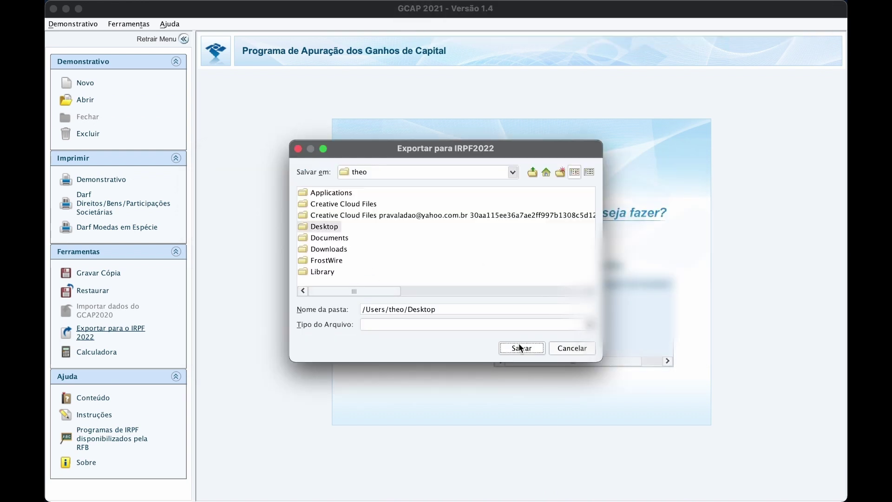
click(522, 348)
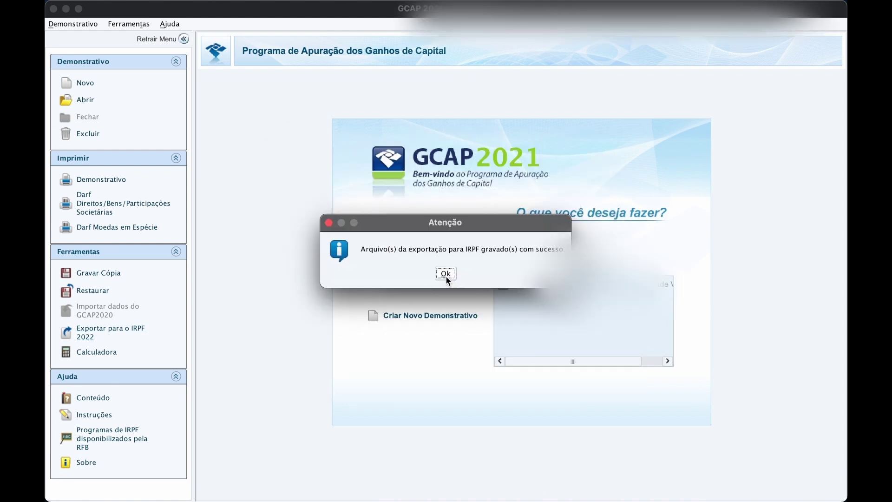
click(445, 274)
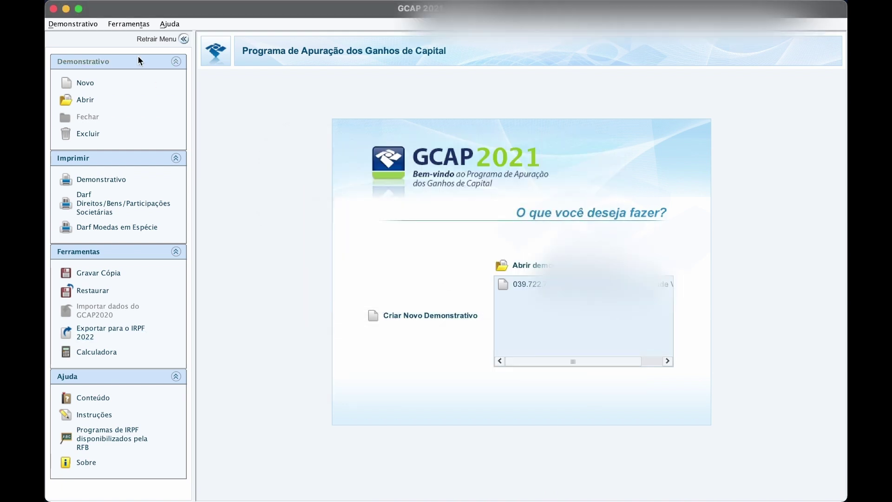
click(54, 9)
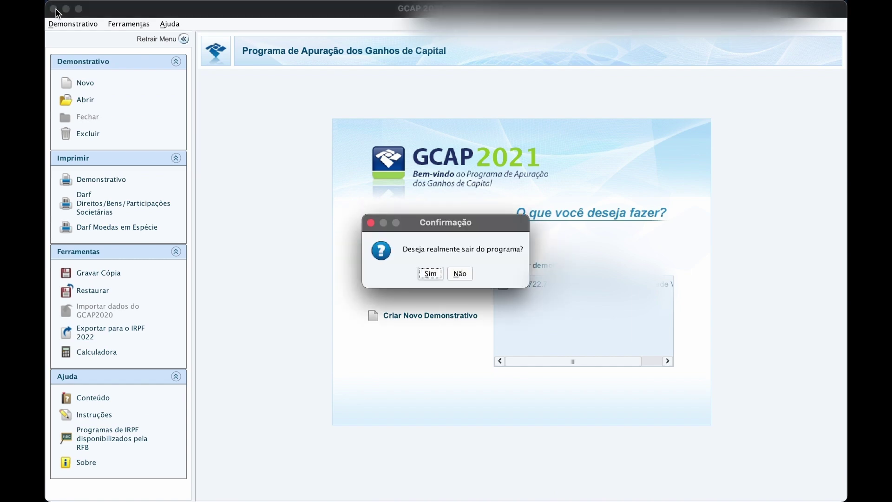
click(425, 272)
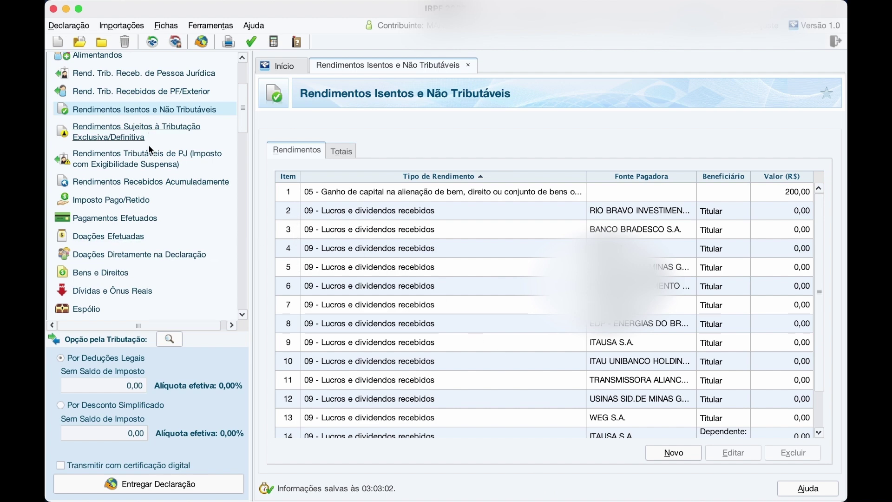
Switch to IRPF, open Direitos/Bens Móveis under Ganhos de Capital and bring up the GCAP 2021 file import
scroll(149, 144, down, 10)
scroll(148, 196, up, 3)
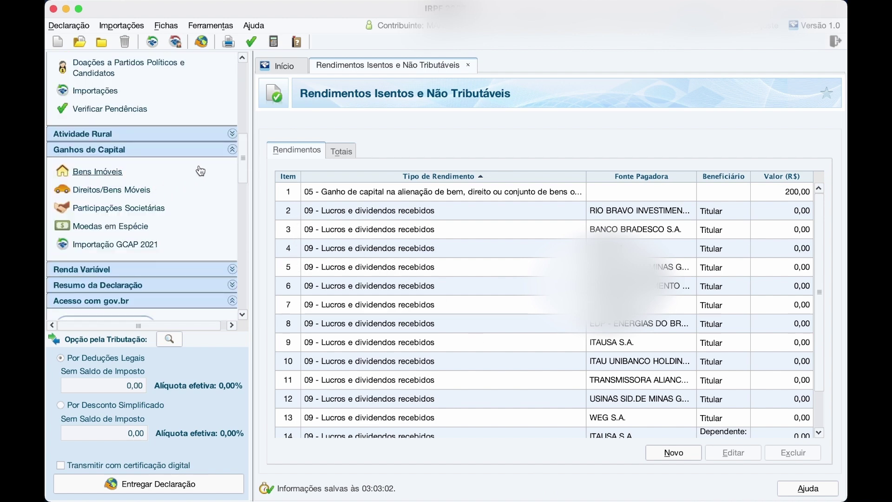
click(112, 189)
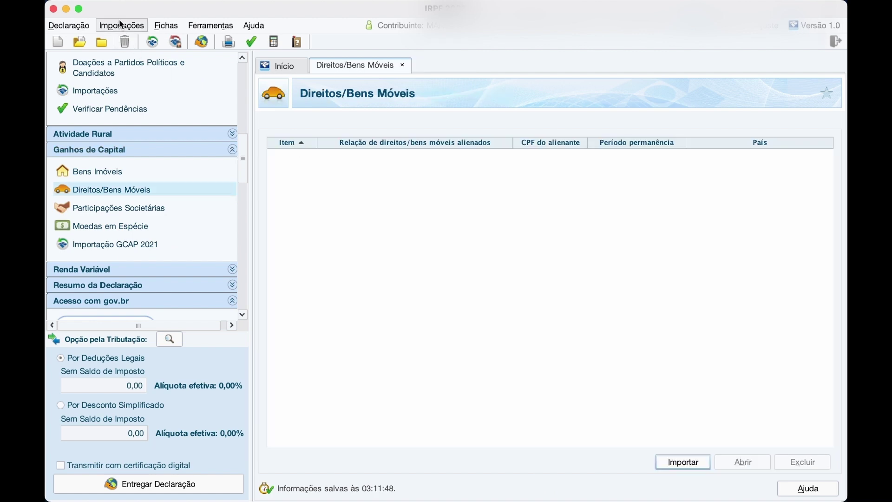
click(120, 25)
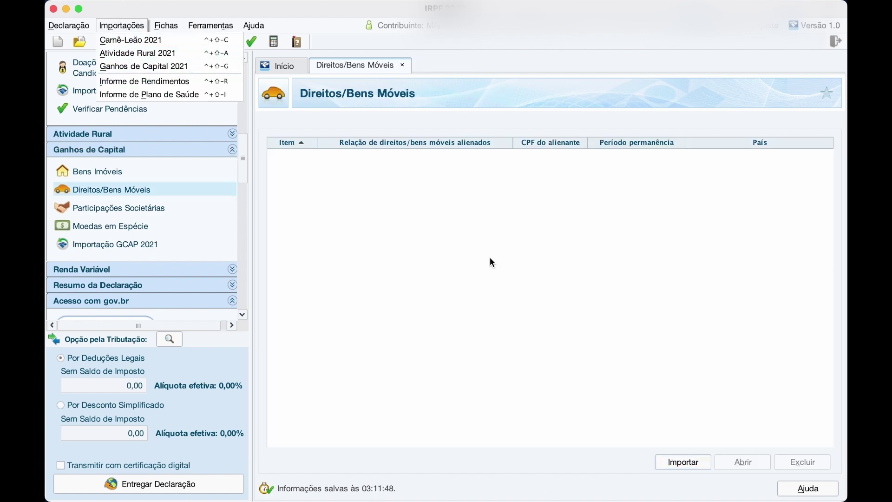
click(682, 461)
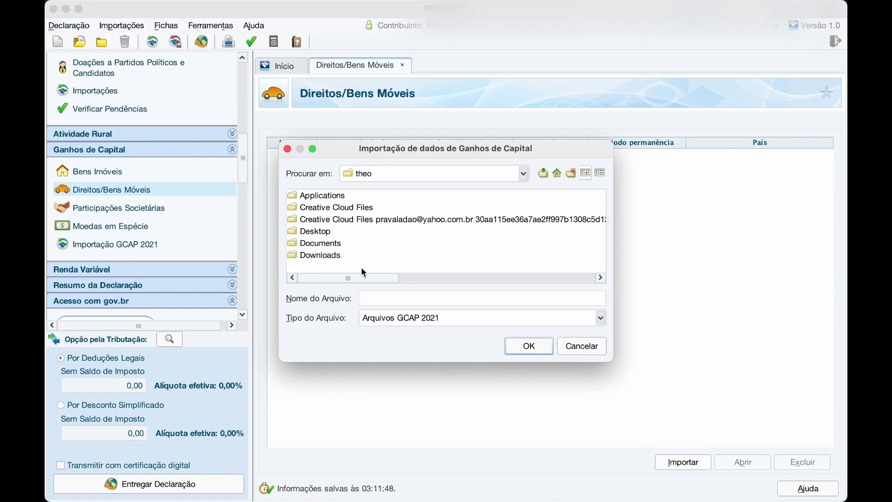
drag(357, 278, 342, 252)
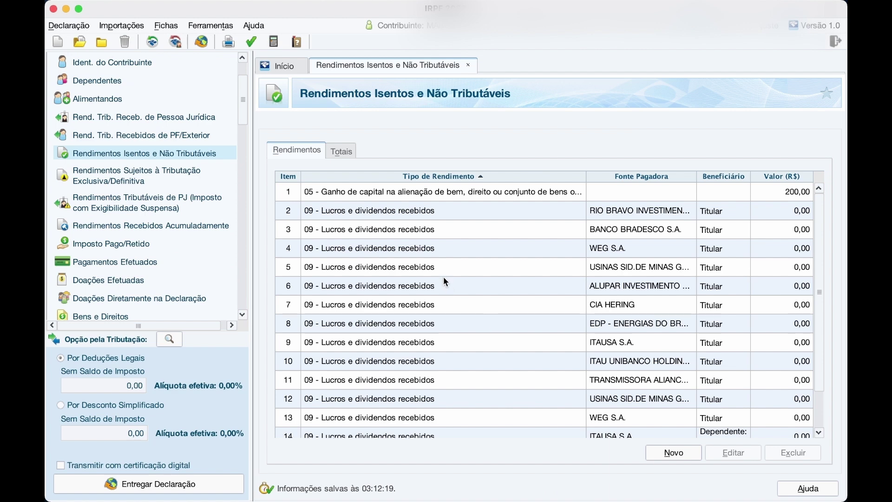
Look through the exempt income entries and the declaration's forms, and find Direitos/Bens Móveis under Ganhos de Capital with the import options
scroll(421, 274, down, 3)
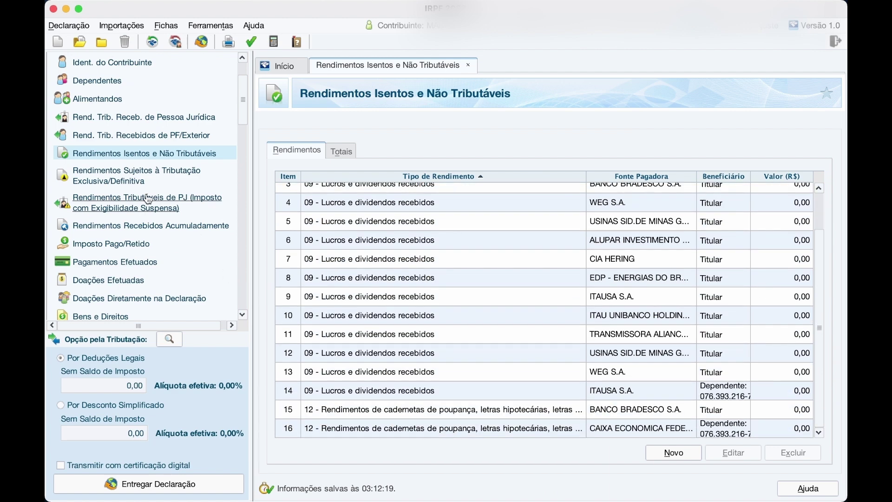
scroll(169, 201, down, 5)
scroll(462, 313, up, 3)
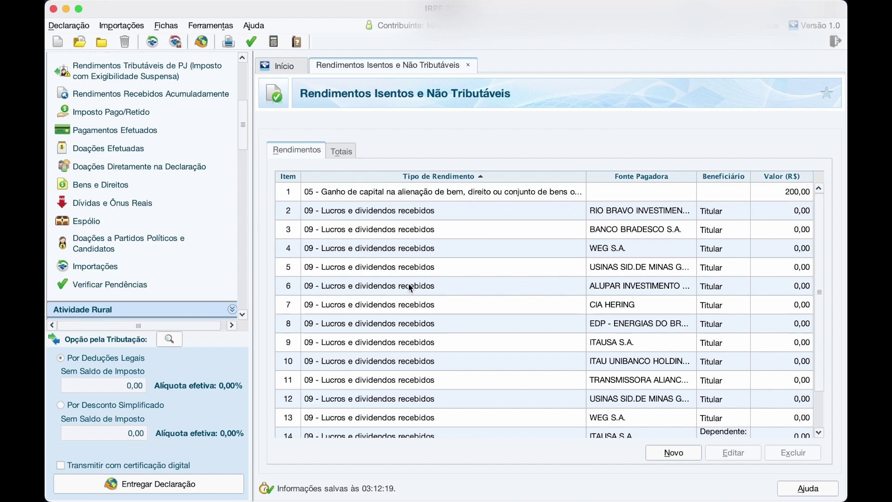
scroll(408, 284, down, 2)
scroll(190, 267, down, 10)
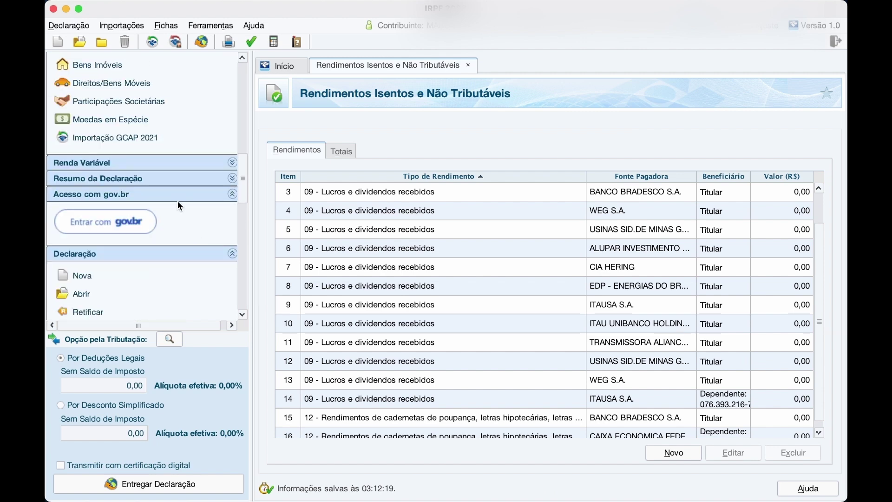
scroll(178, 200, up, 5)
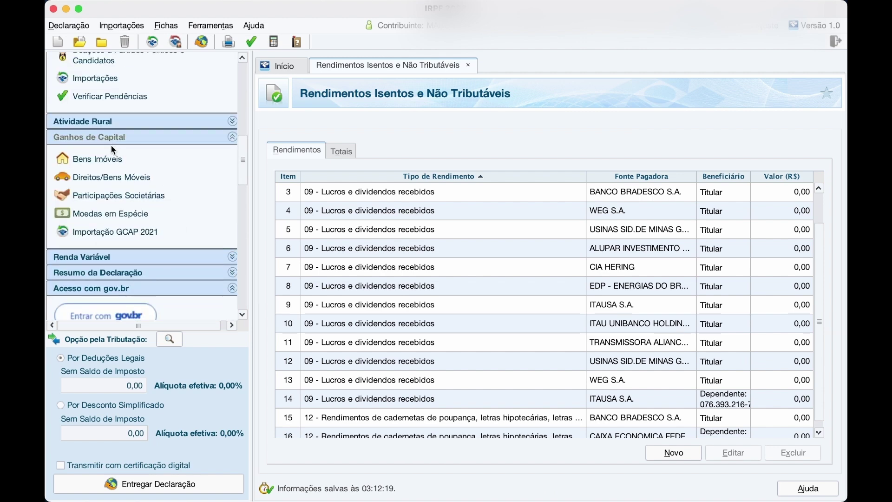
click(124, 176)
click(139, 25)
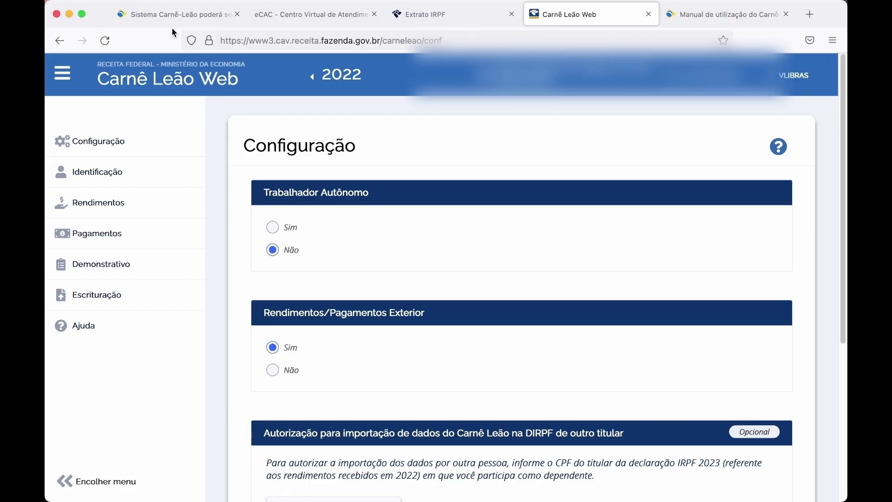
In the browser, go through the Carnê-Leão article, the e-CAC portal and the Extrato IRPF services to reach Carnê Leão Web
click(172, 18)
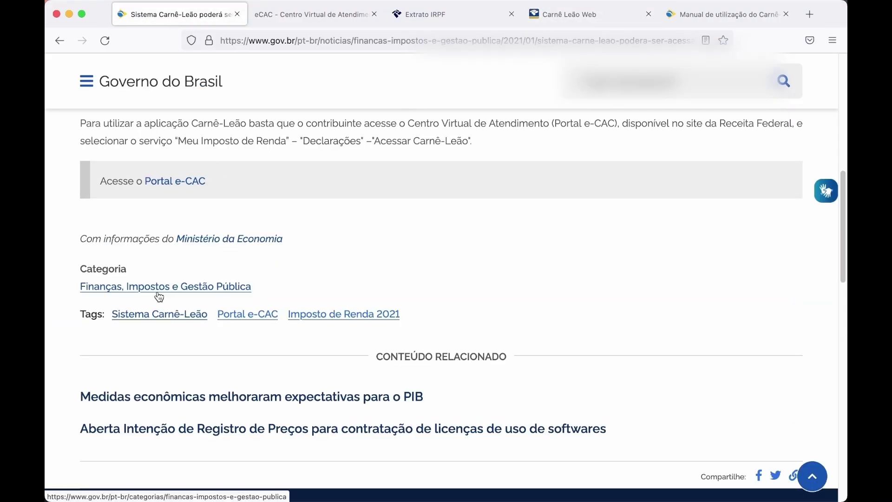
click(324, 18)
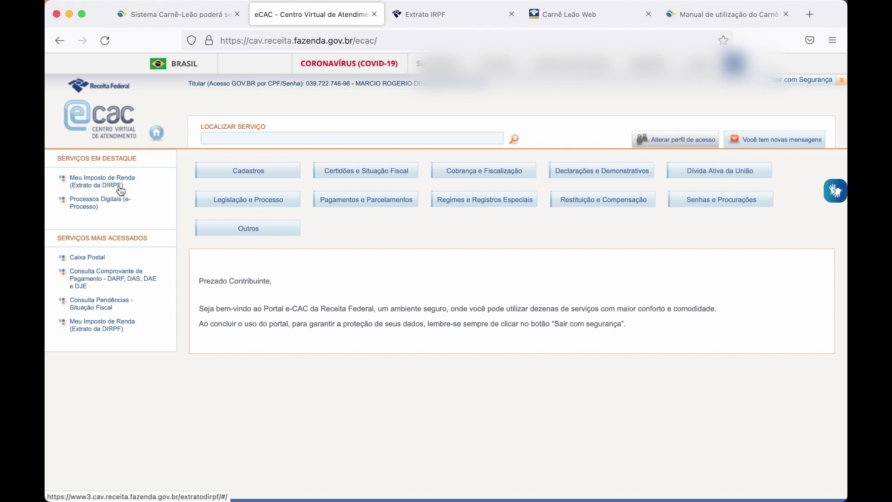
click(425, 14)
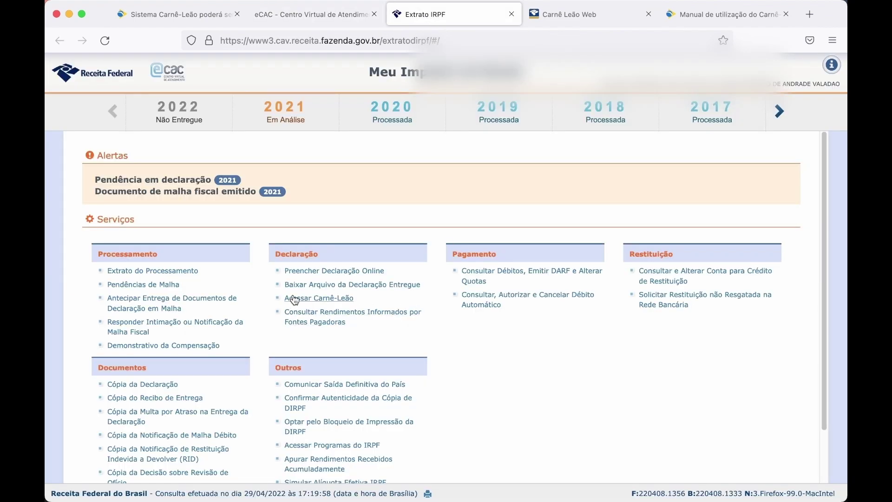
click(319, 302)
click(577, 18)
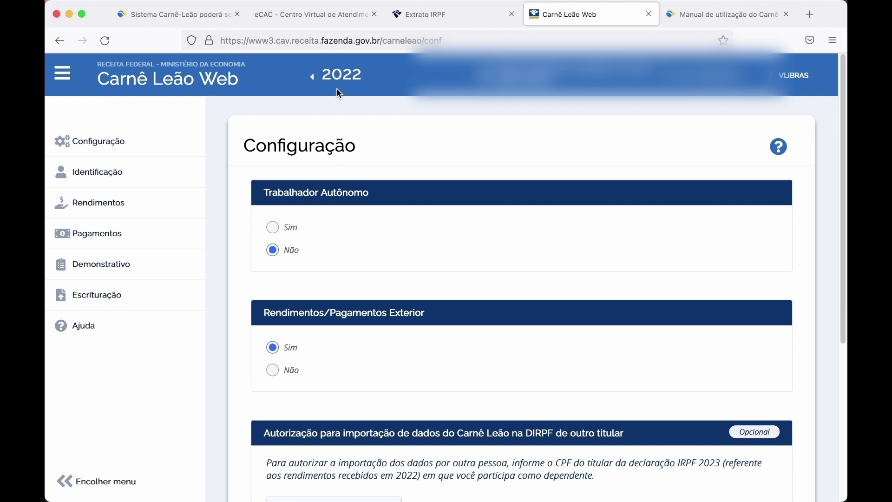
Change the Carnê Leão Web year to 2021 and review the self-employment and foreign income settings
click(313, 77)
scroll(293, 264, down, 1)
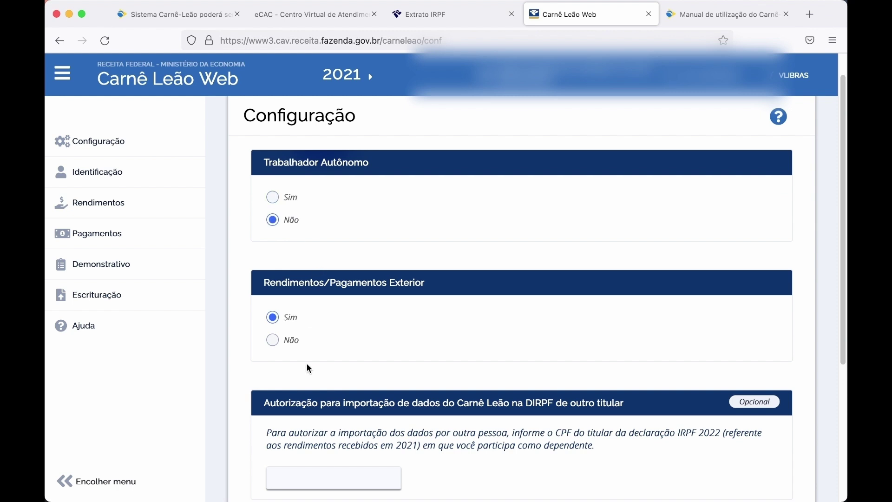
scroll(305, 365, down, 1)
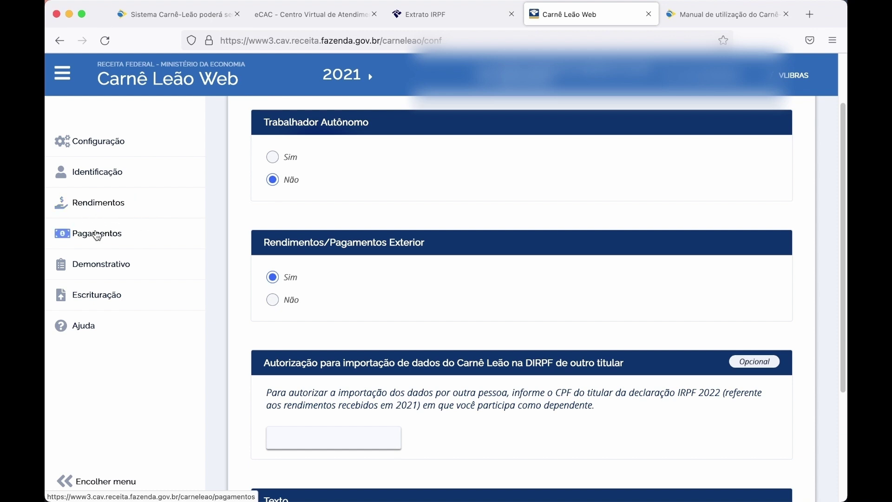
scroll(101, 266, up, 2)
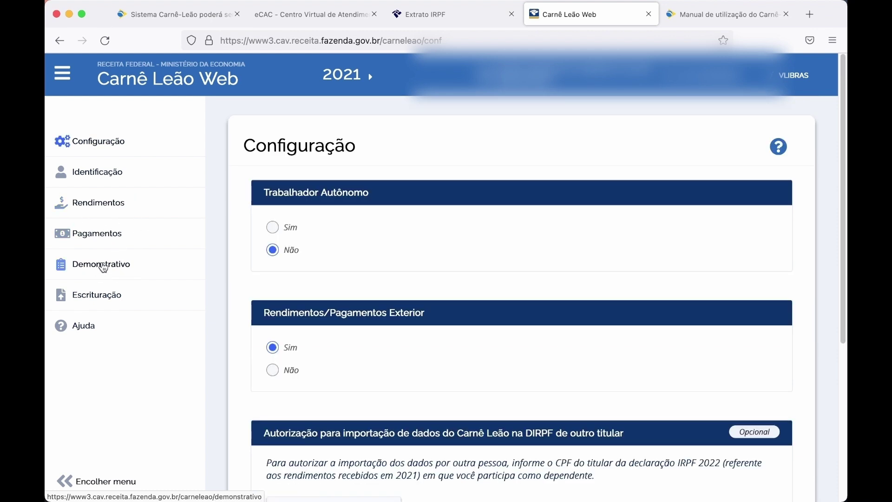
Look through the annual Demonstrativo, the Escrituração import with its CSV format in the manual, and the list of Pagamentos
click(106, 271)
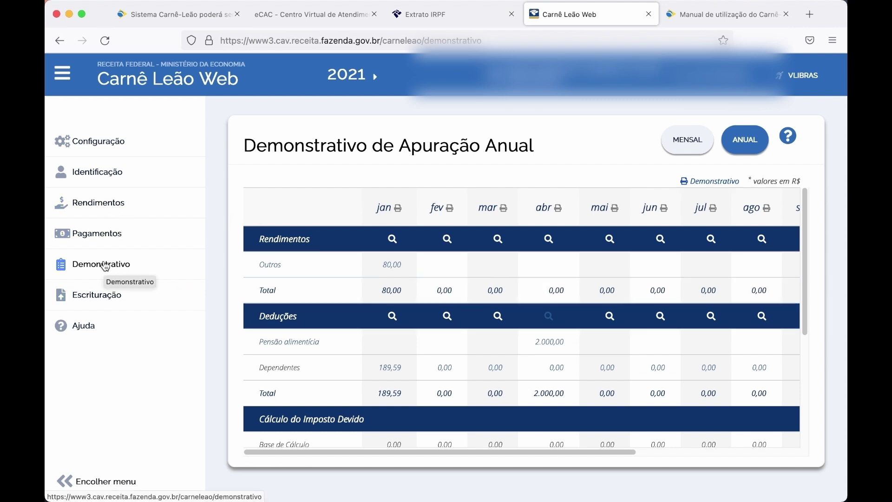
click(104, 298)
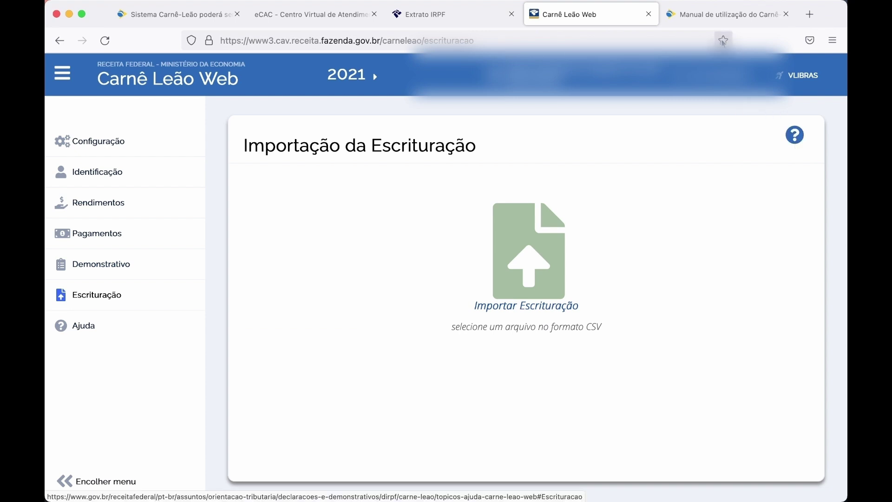
click(714, 15)
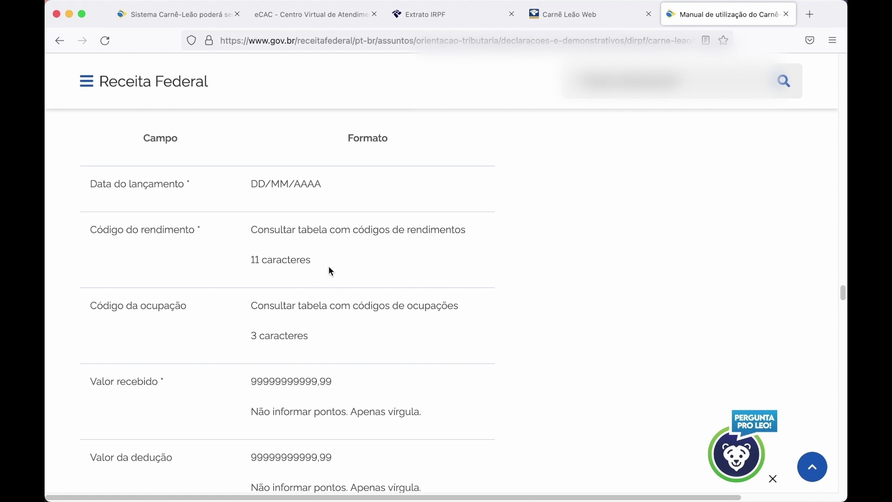
click(579, 21)
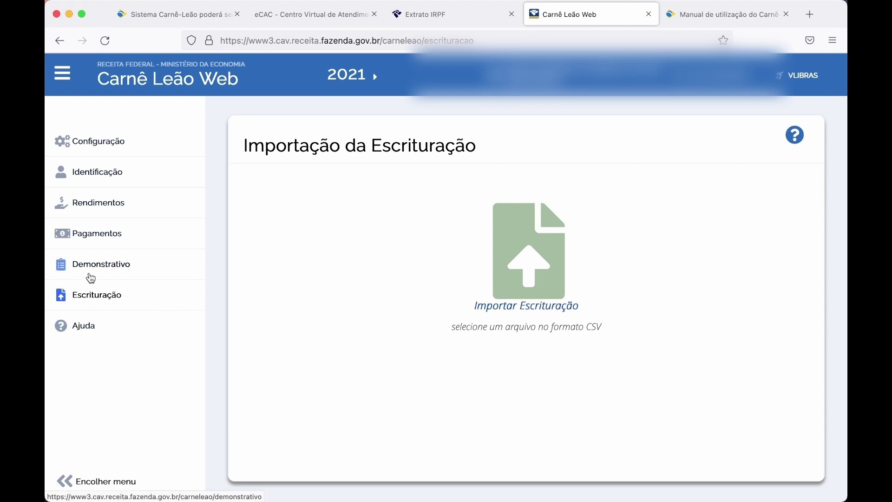
click(116, 276)
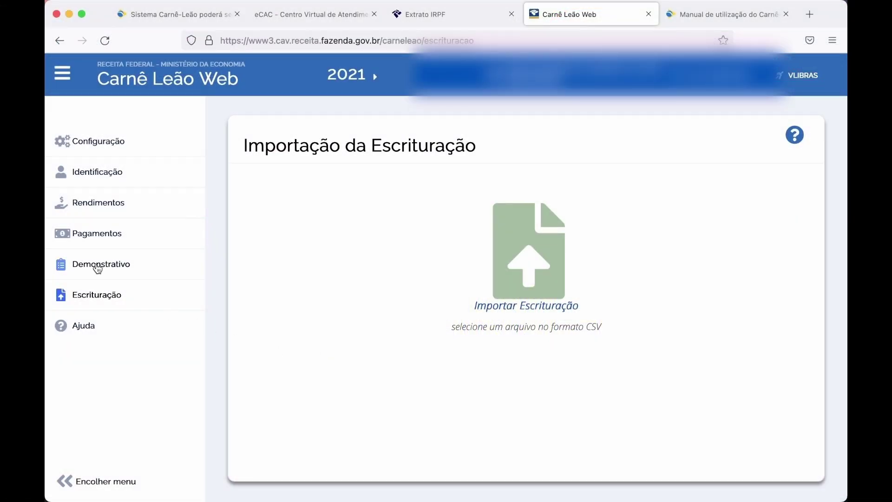
click(93, 238)
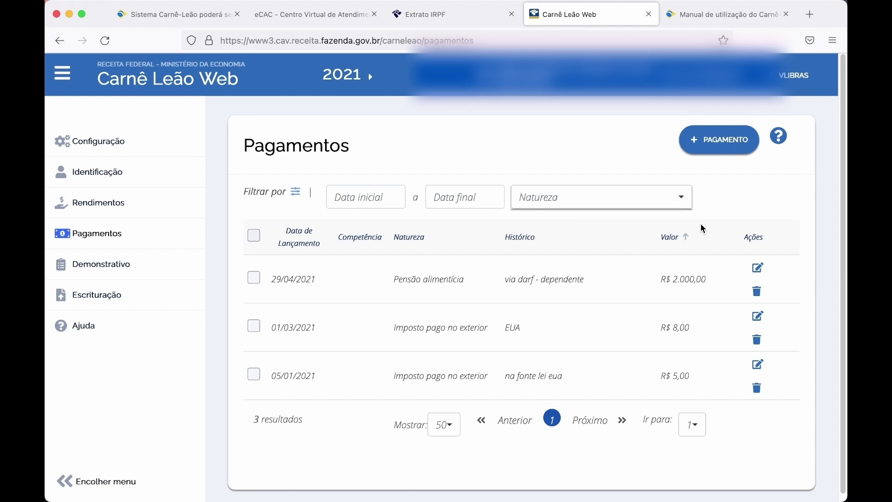
scroll(376, 283, down, 1)
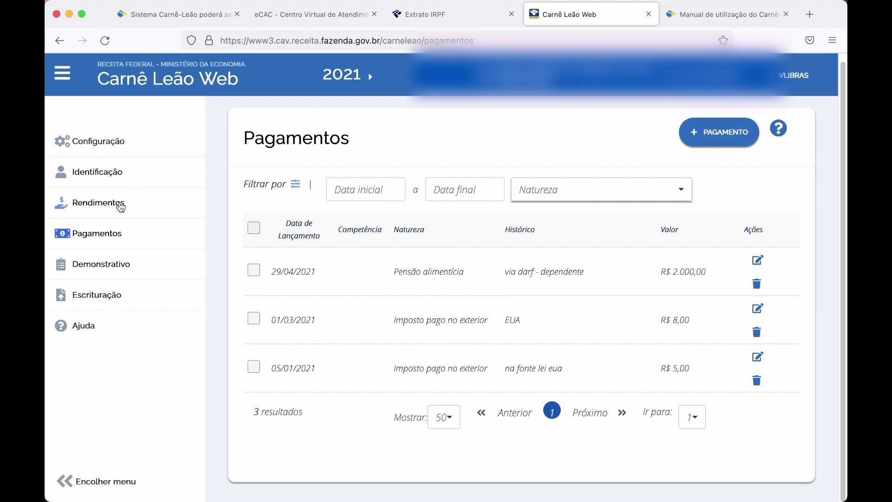
Add an Aluguel income received from a Pessoa Física on 02/02/2021 with a value of R$ 5.000,00
click(117, 205)
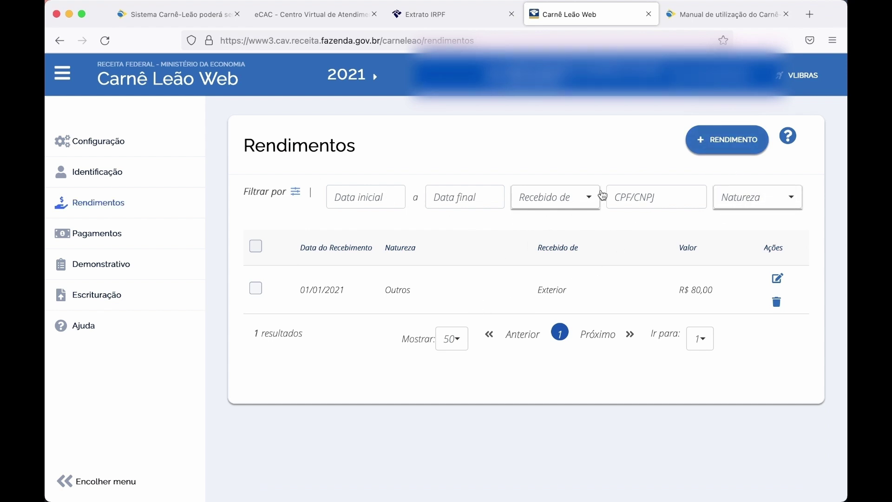
click(702, 145)
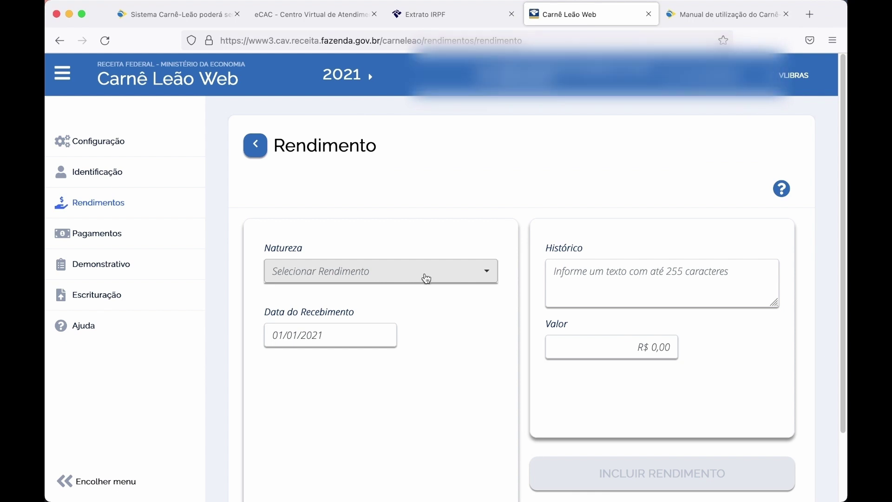
click(486, 276)
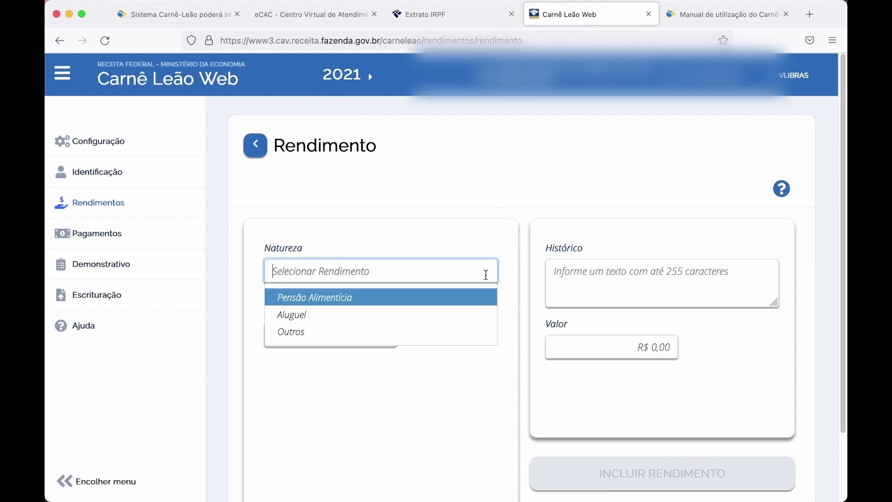
click(322, 315)
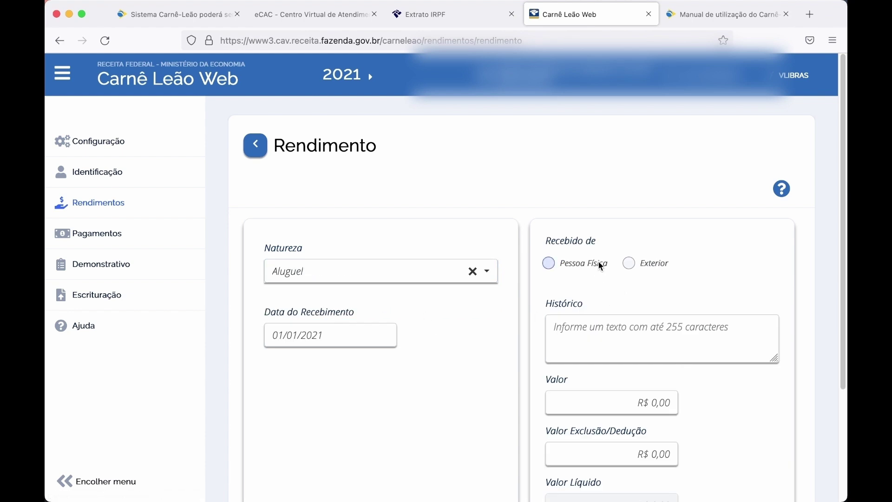
click(550, 264)
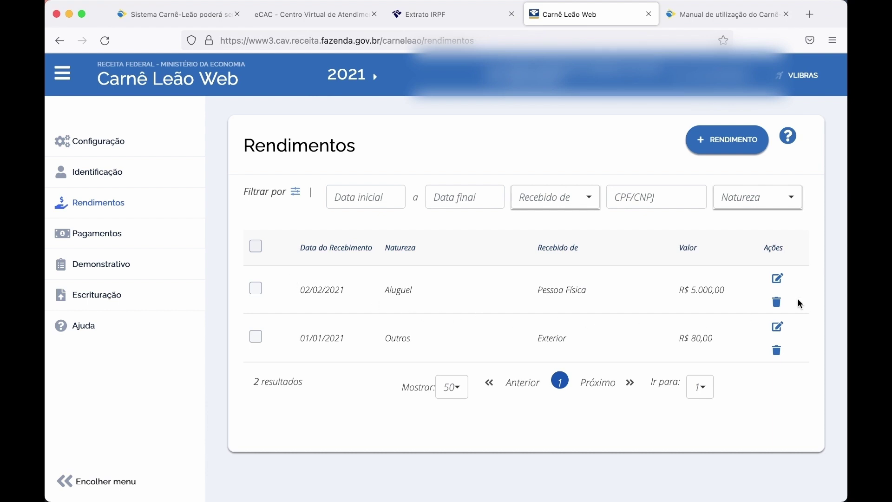
Add an Outros income received from Exterior on 31/03/2021 with a value of R$ 150,00
click(705, 145)
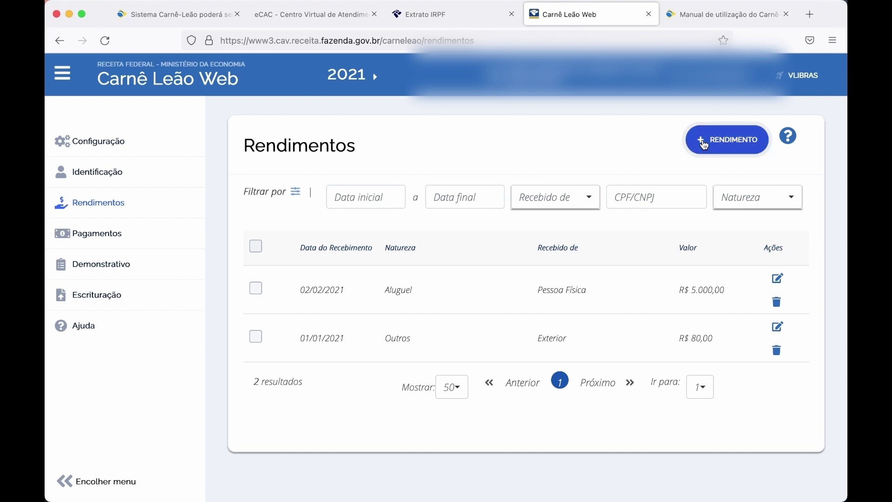
click(438, 274)
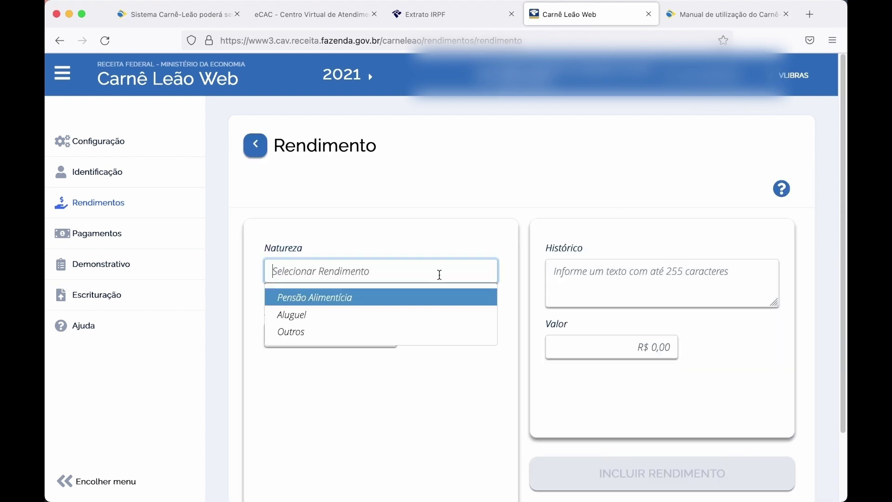
click(385, 335)
click(629, 263)
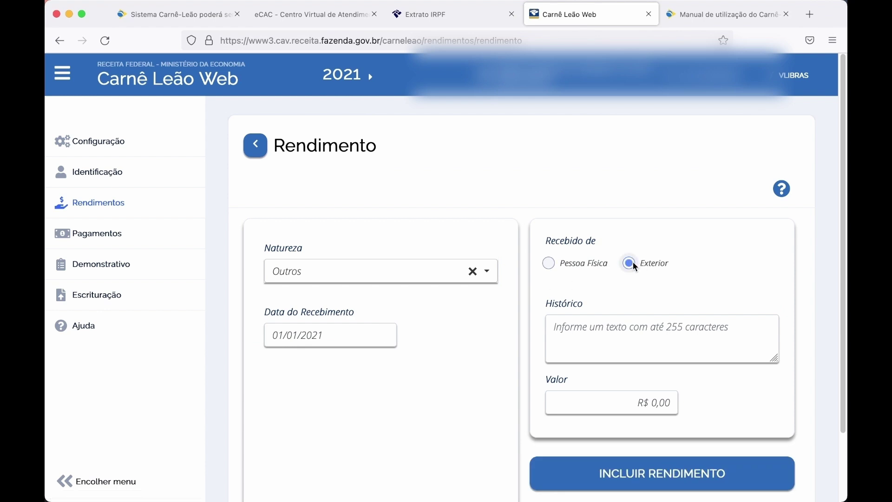
click(381, 339)
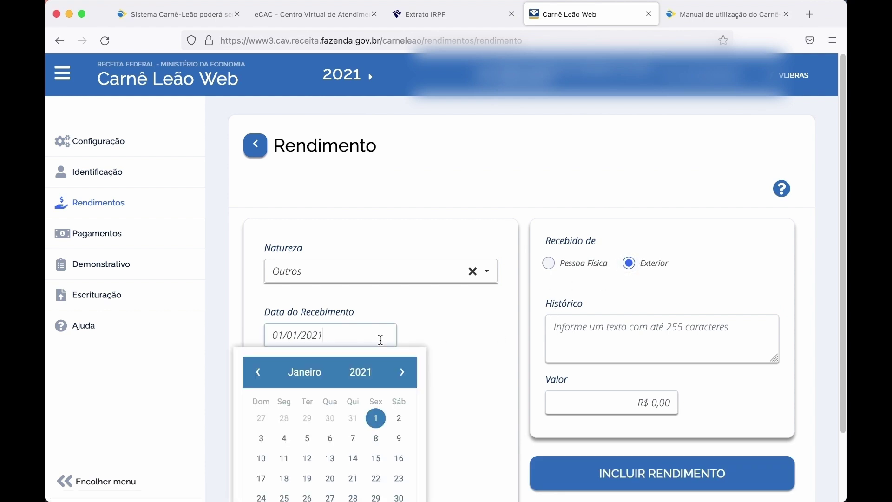
click(400, 380)
scroll(395, 446, down, 3)
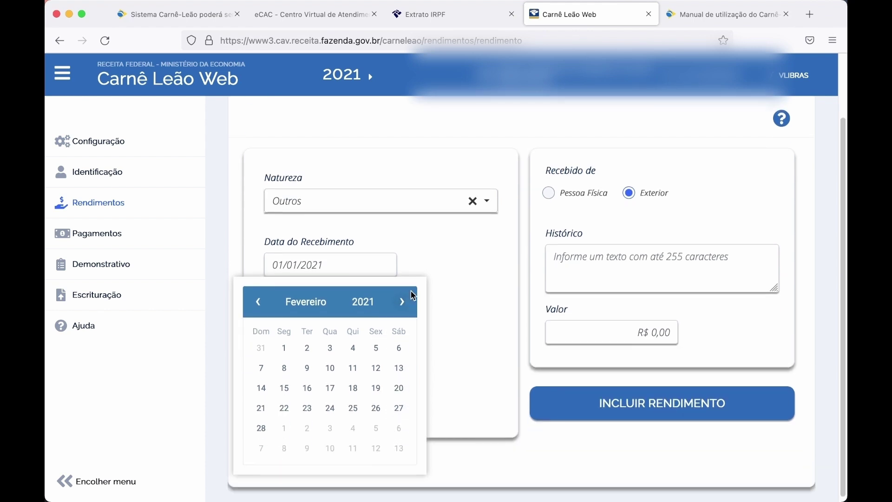
click(403, 303)
click(330, 428)
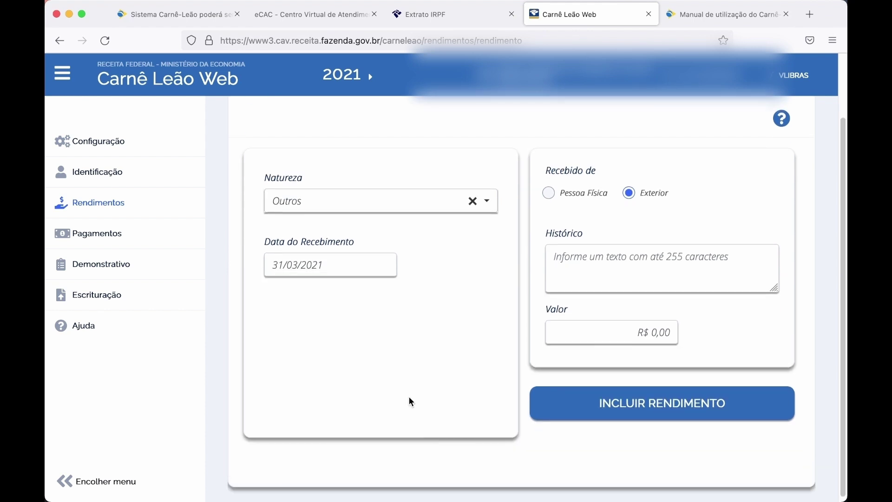
click(639, 265)
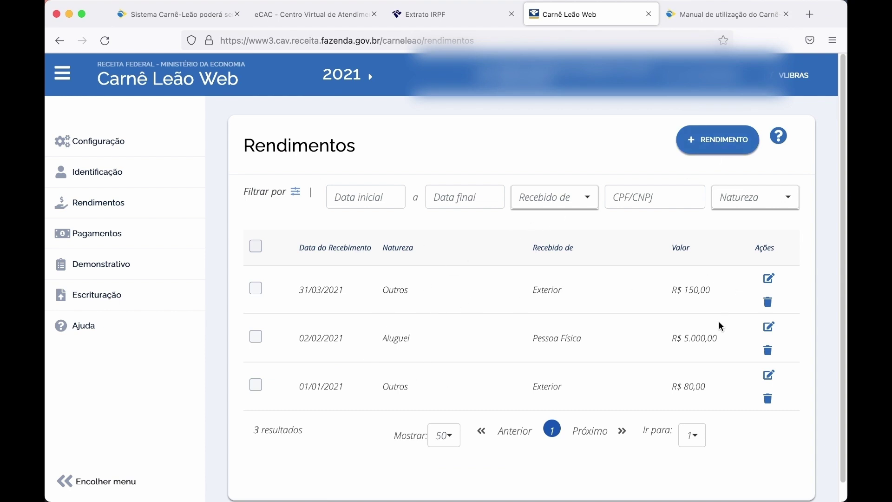
Examine the tax calculation in the annual Demonstrativo, view the DARF for February and return to the Demonstrativo
click(103, 264)
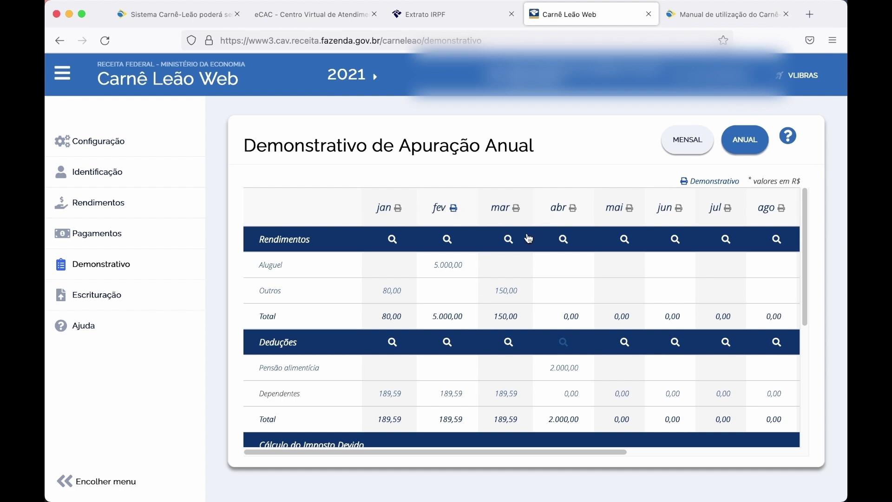
scroll(528, 238, down, 5)
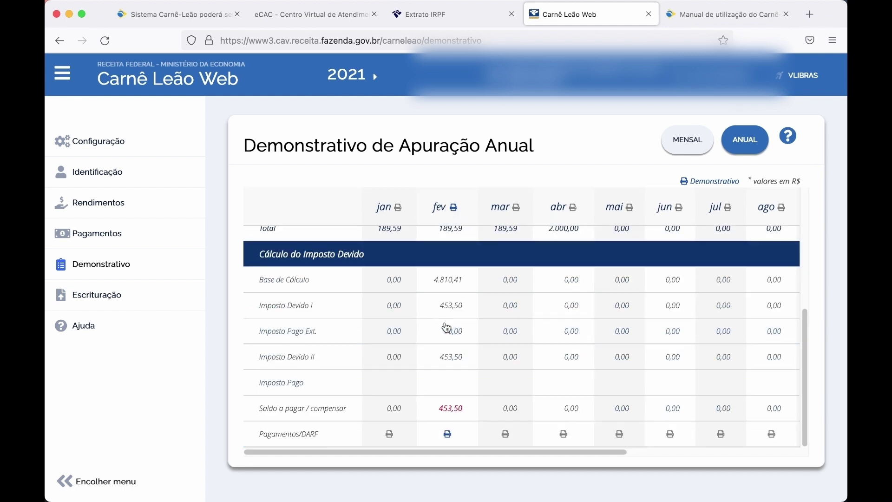
click(447, 434)
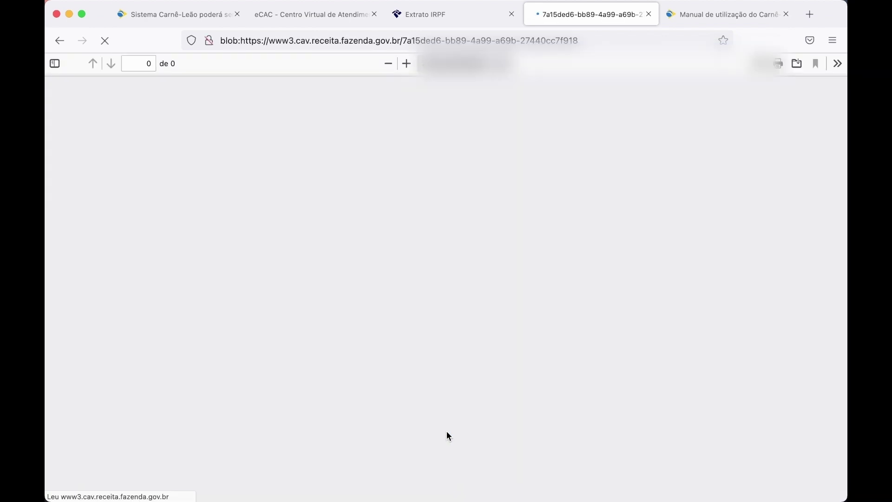
scroll(454, 387, down, 5)
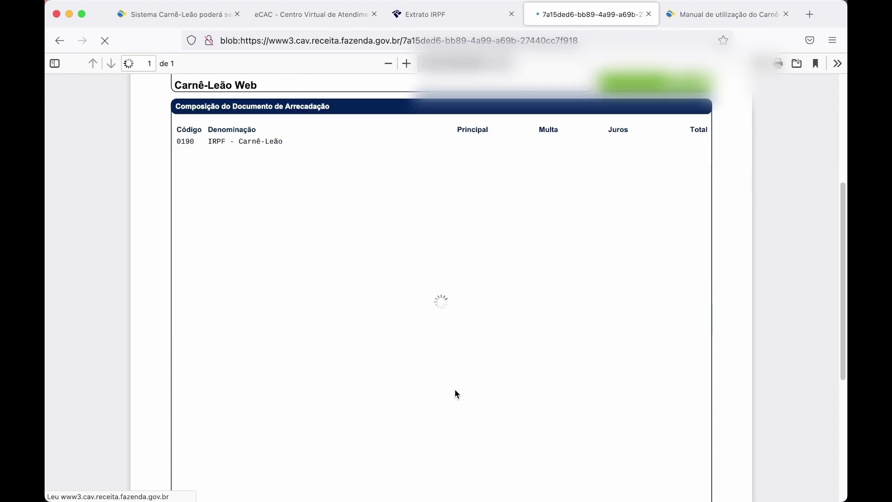
scroll(455, 390, down, 5)
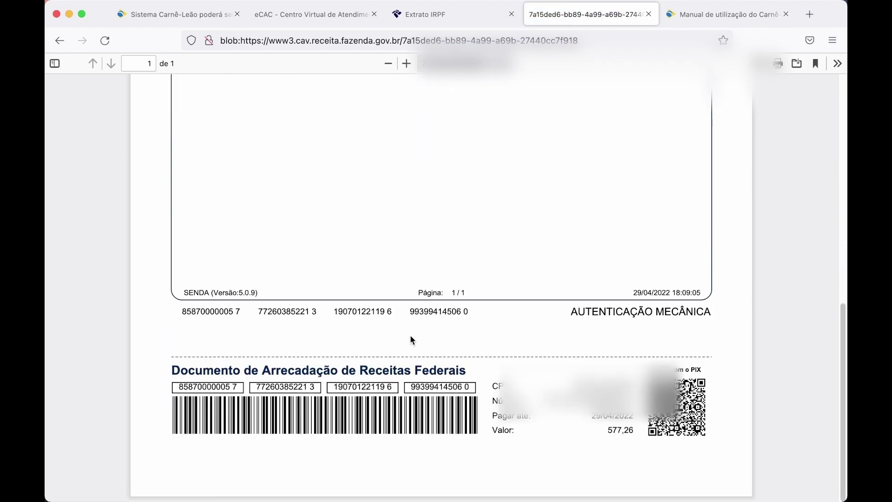
click(60, 40)
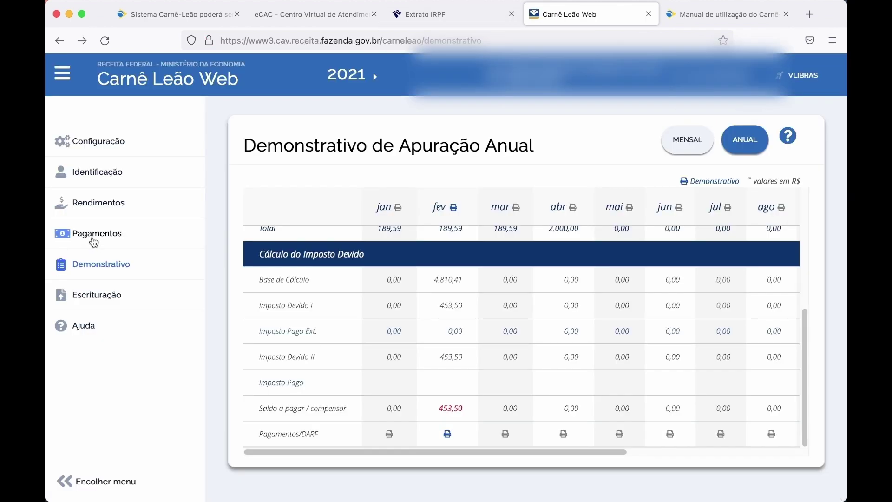
Add a Pensão alimentícia payment dated 27/04/2021 with a value of R$ 1.000,00 and return to the payments list
click(94, 239)
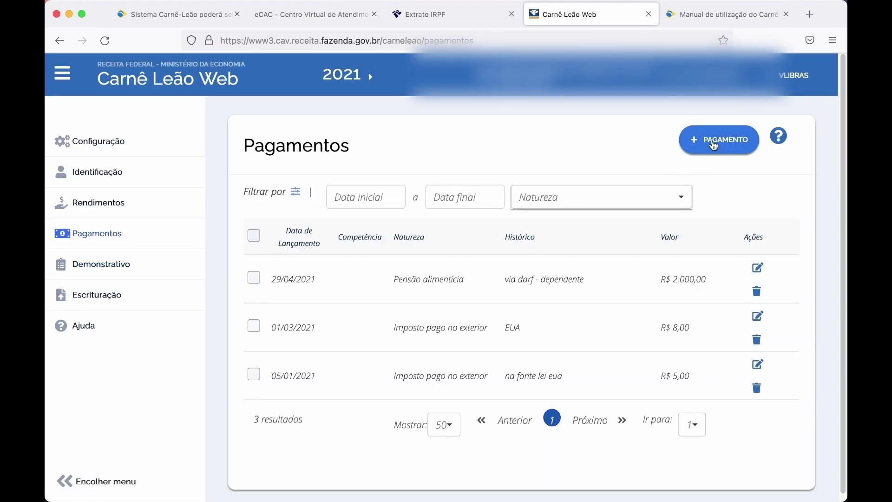
click(714, 145)
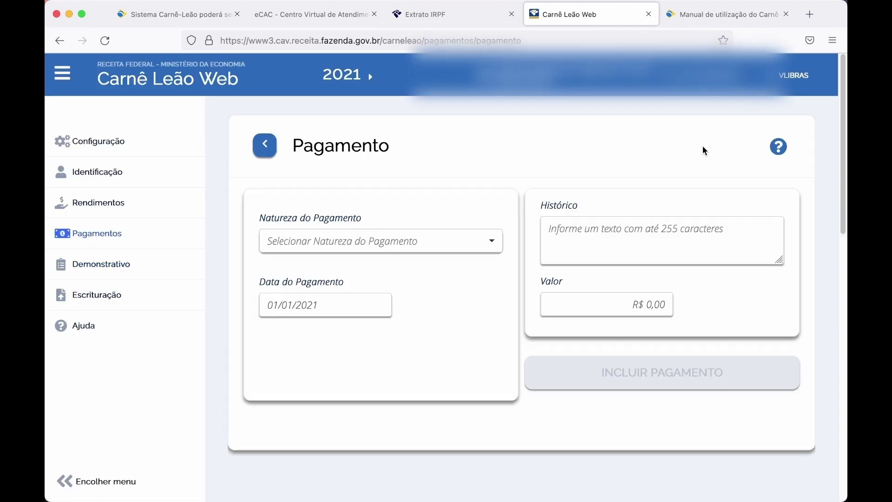
click(423, 250)
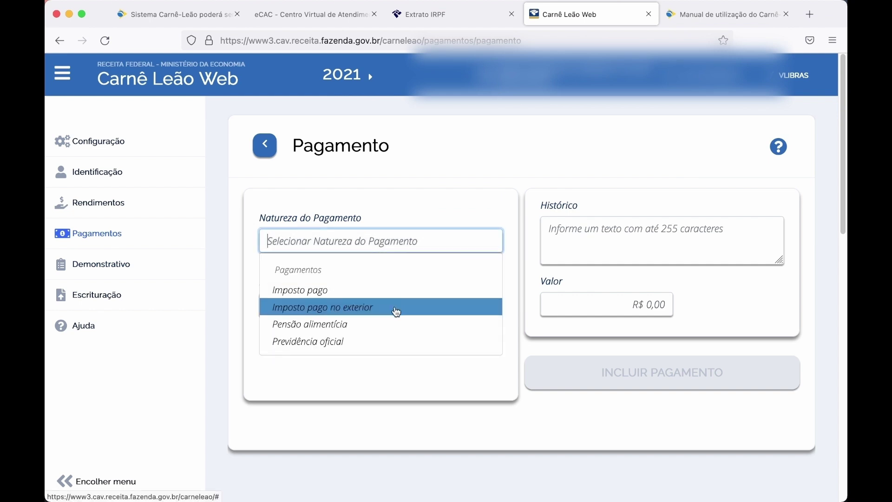
click(368, 328)
click(617, 228)
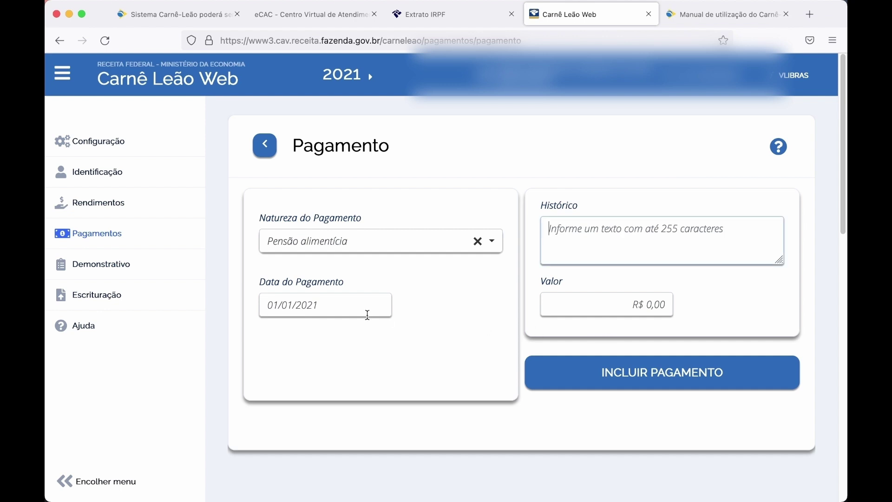
click(338, 306)
click(398, 342)
click(397, 342)
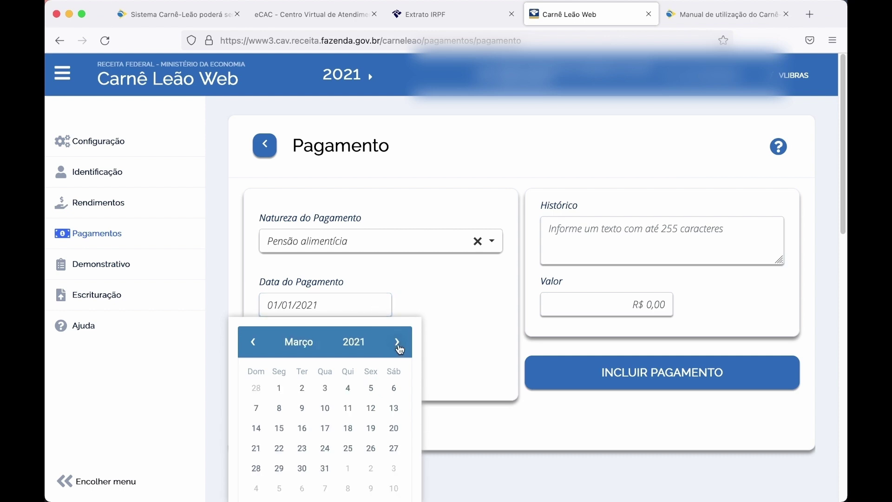
click(398, 342)
click(347, 447)
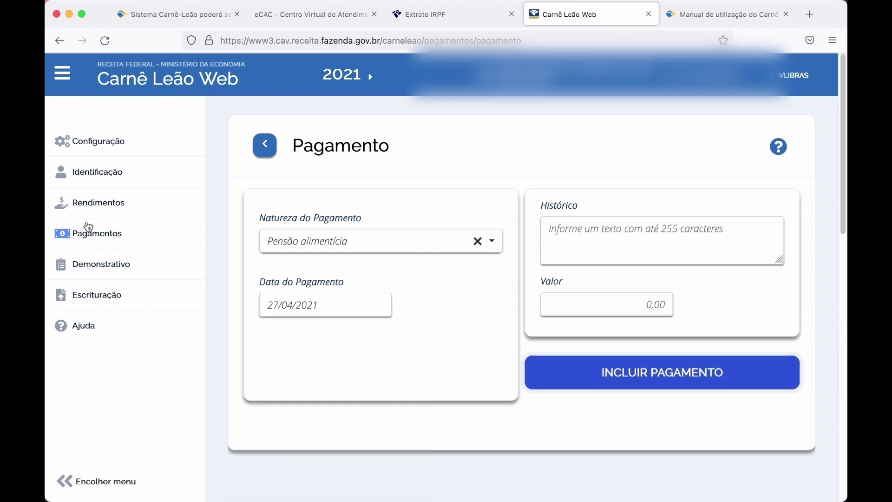
click(88, 233)
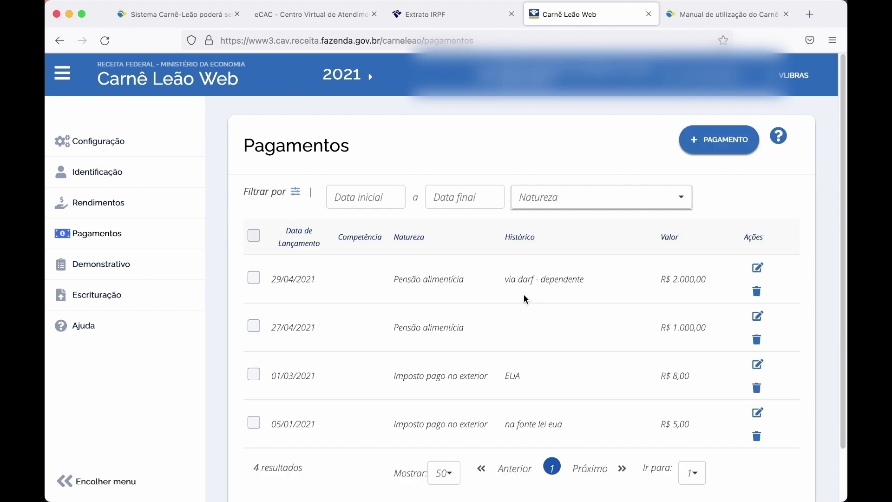
Check the April deductions in the annual Demonstrativo and delete the Pensão alimentícia payment dated 29/04/2021 from the payments list
click(114, 272)
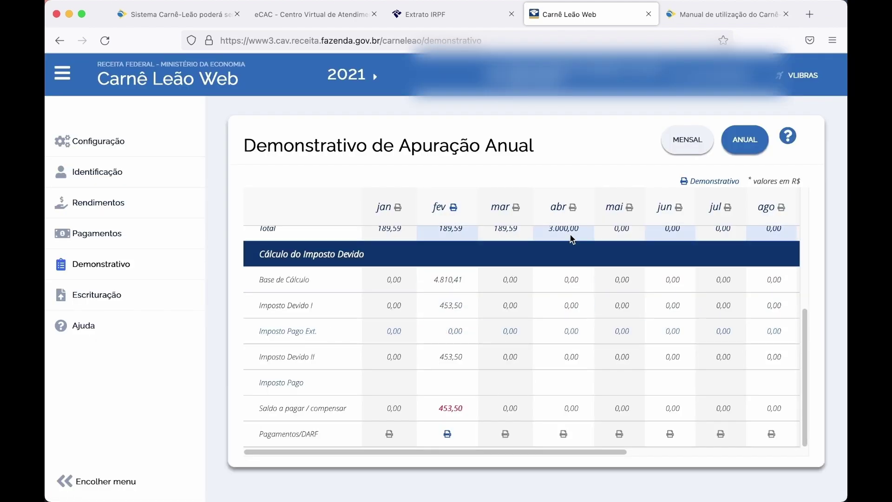
scroll(576, 387, up, 3)
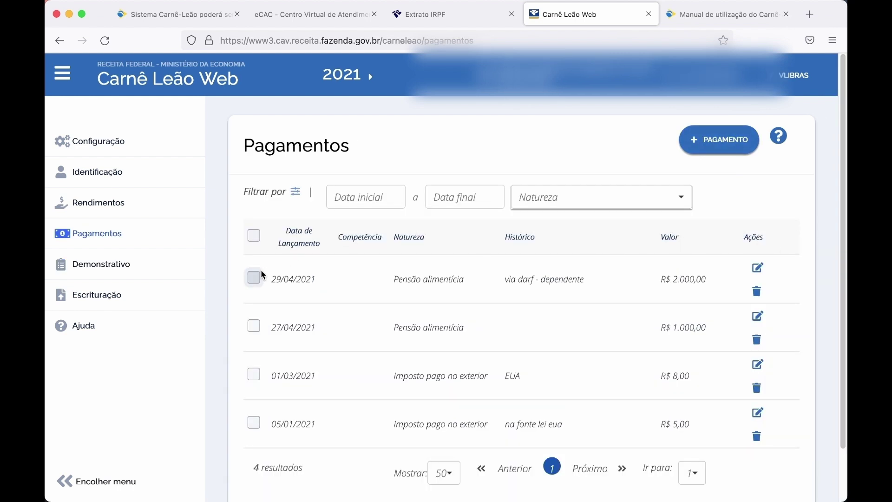
click(258, 276)
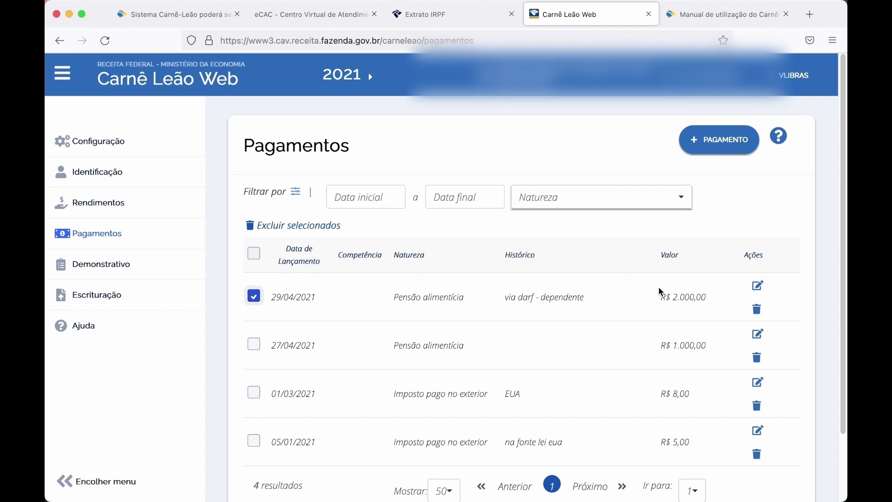
click(757, 310)
click(421, 333)
Add an Imposto pago payment with Período de Apuração 04/2021 and a Valor Principal of R$ 1.000,00
click(697, 139)
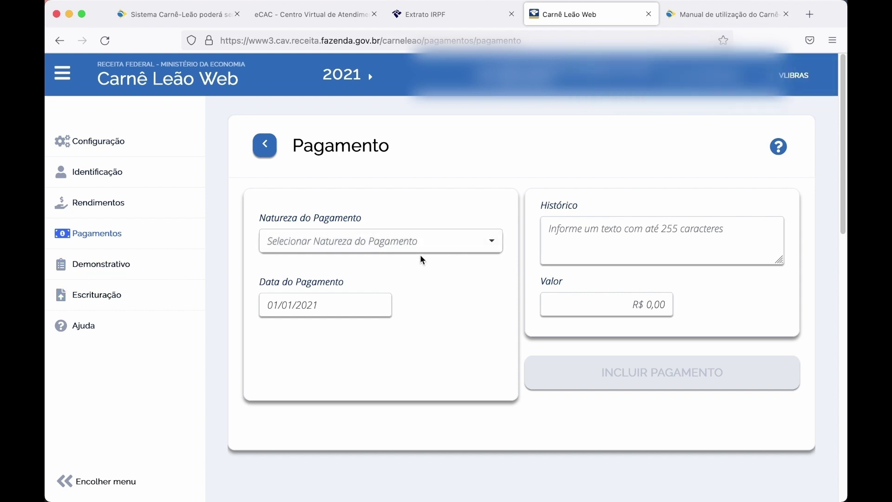
click(488, 245)
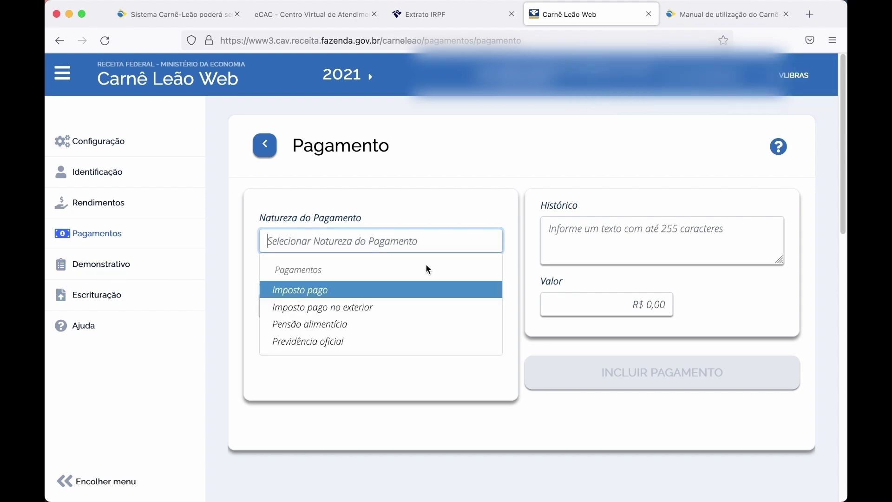
click(300, 290)
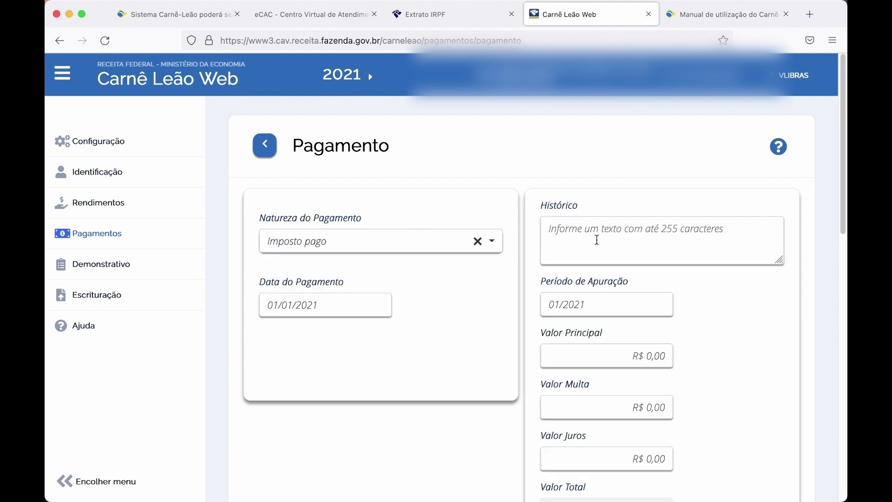
click(606, 305)
click(549, 414)
drag(624, 357, 707, 358)
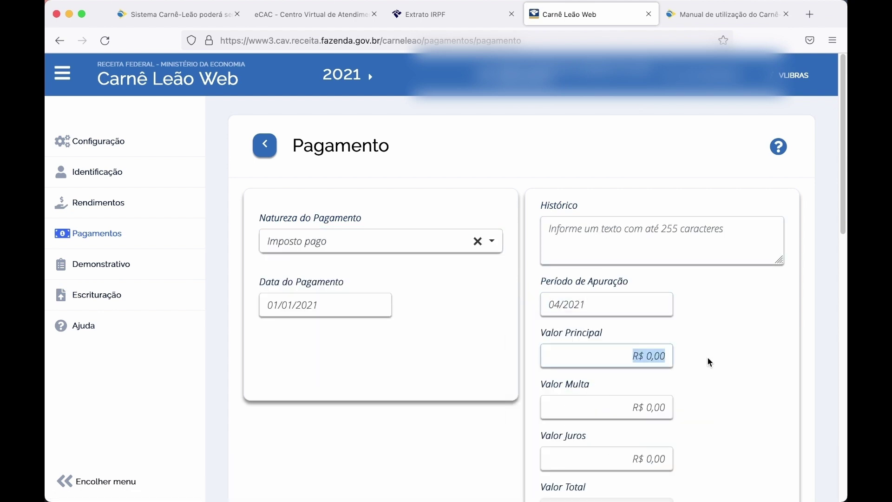
text(1.000,0)
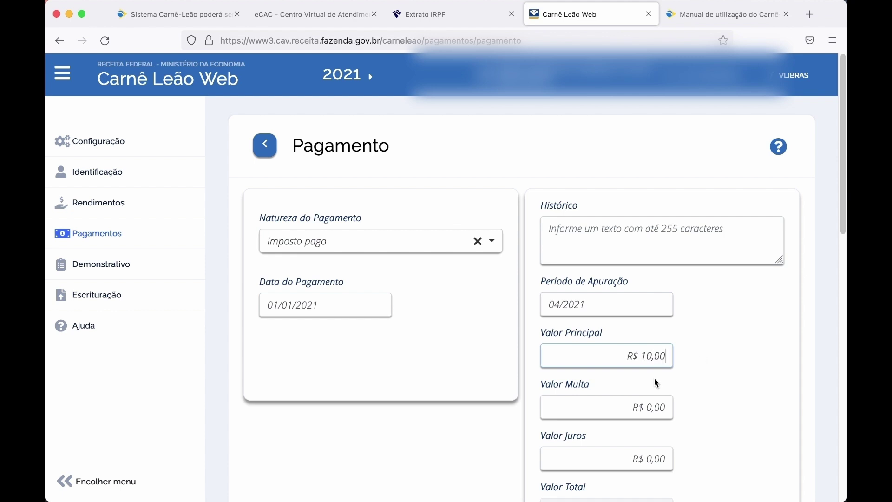
text(0)
scroll(604, 428, down, 5)
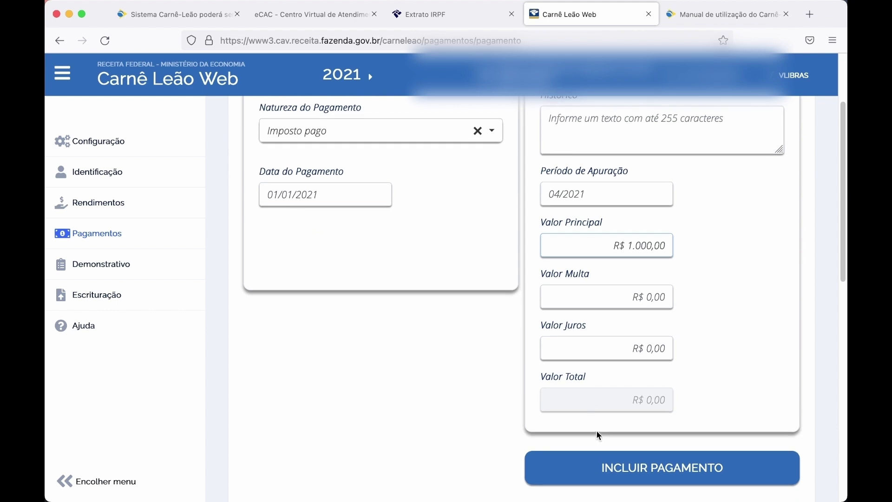
click(623, 453)
Examine the deductions, the Imposto Pago row and the tax calculation in the annual Demonstrativo
click(101, 265)
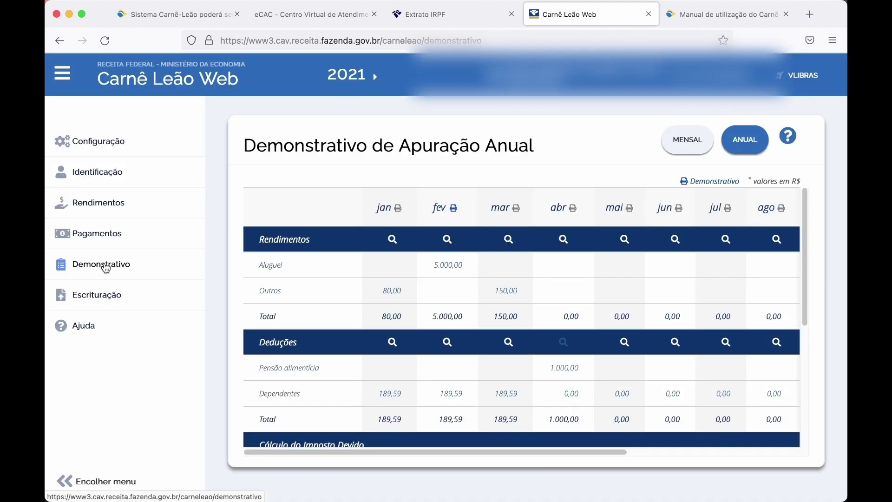
scroll(555, 279, down, 1)
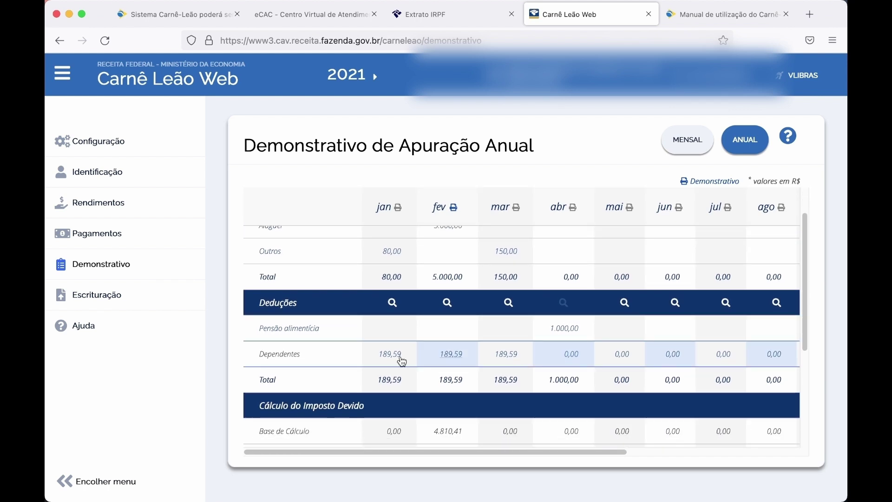
scroll(574, 342, down, 4)
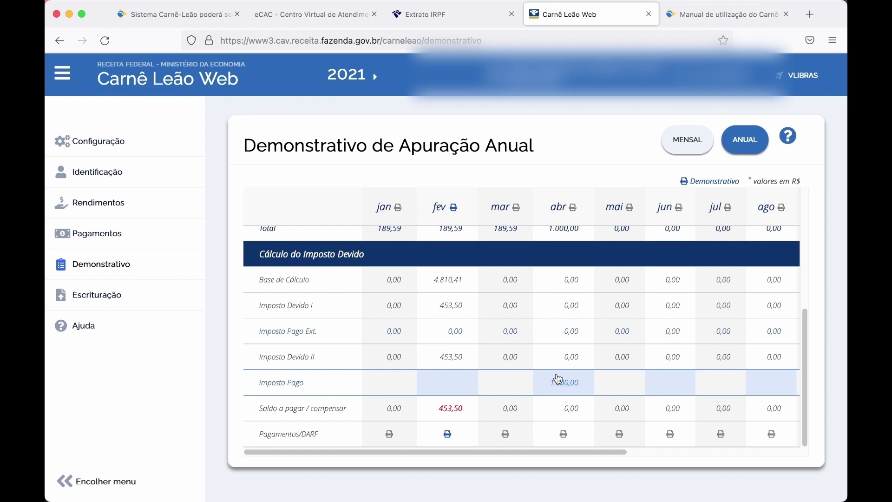
scroll(562, 381, up, 5)
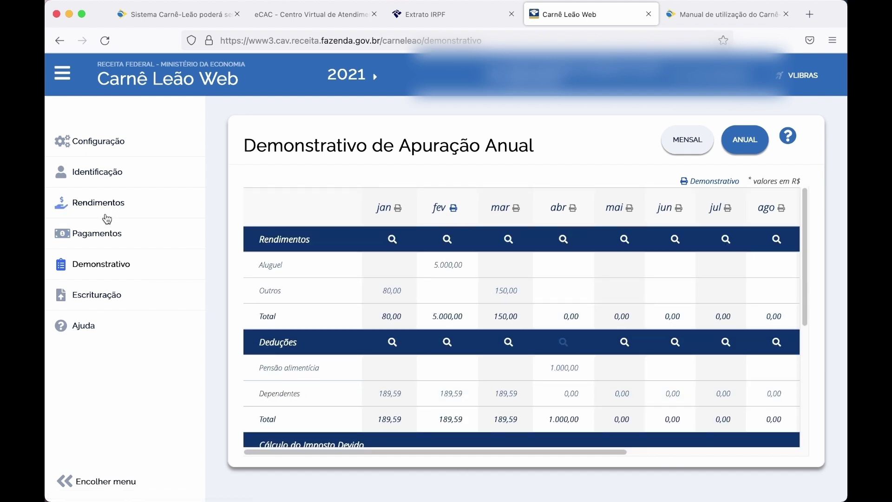
scroll(547, 336, down, 5)
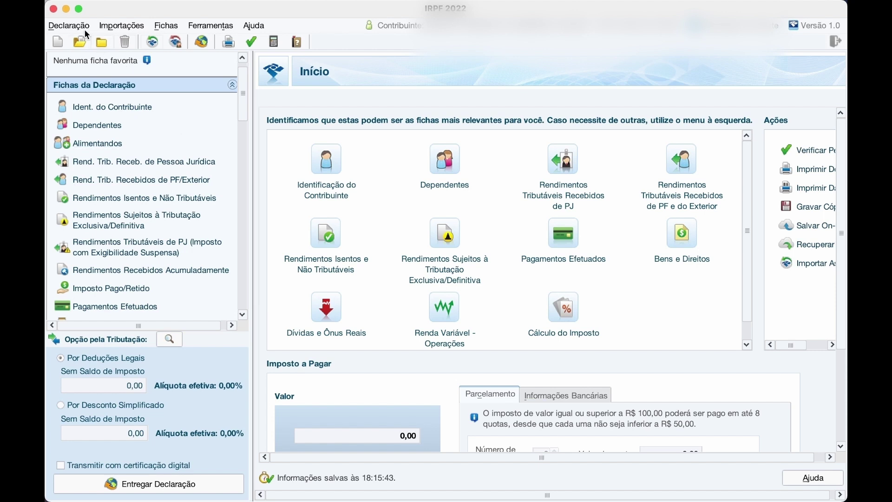
Switch to IRPF 2022 and import the Carnê-Leão 2021 data into the declaration
click(120, 25)
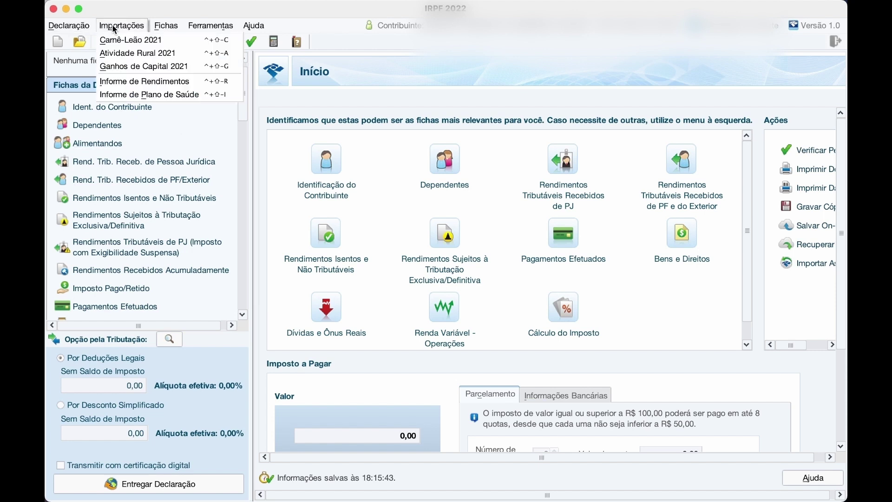
click(132, 44)
click(523, 279)
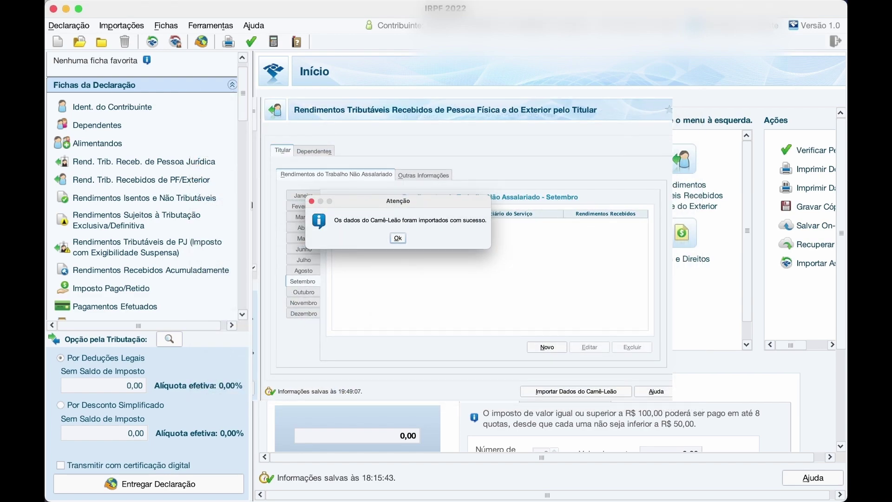
drag(241, 124, 241, 297)
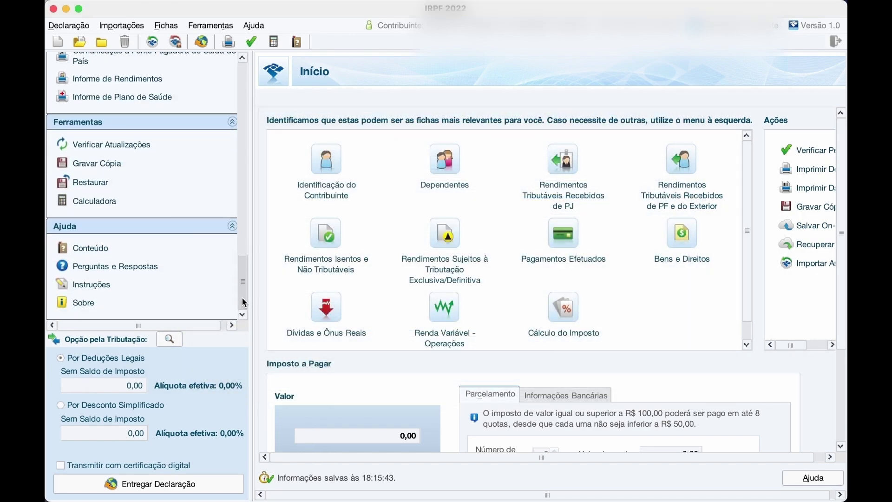